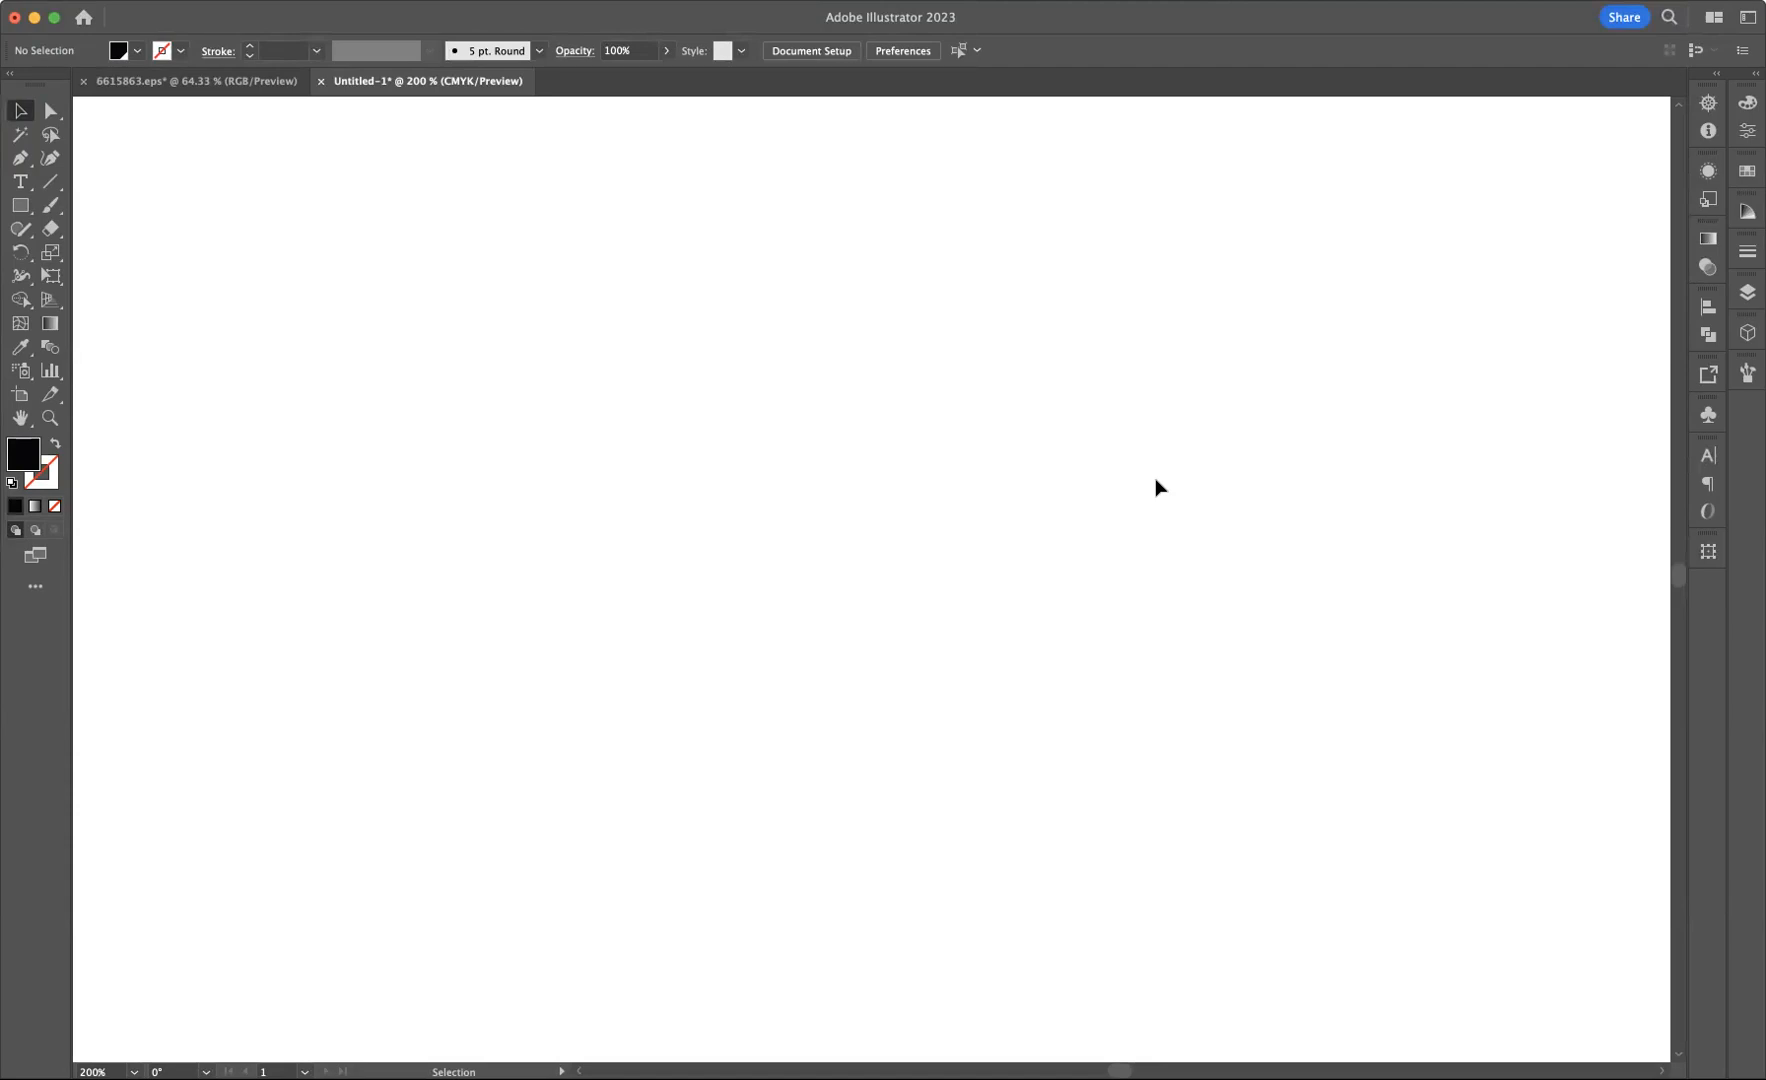
# Step: Draw a circle about 44 mm across, centre it in the view, and swap its fill and stroke for a black outline without fill
pyautogui.click(20, 205)
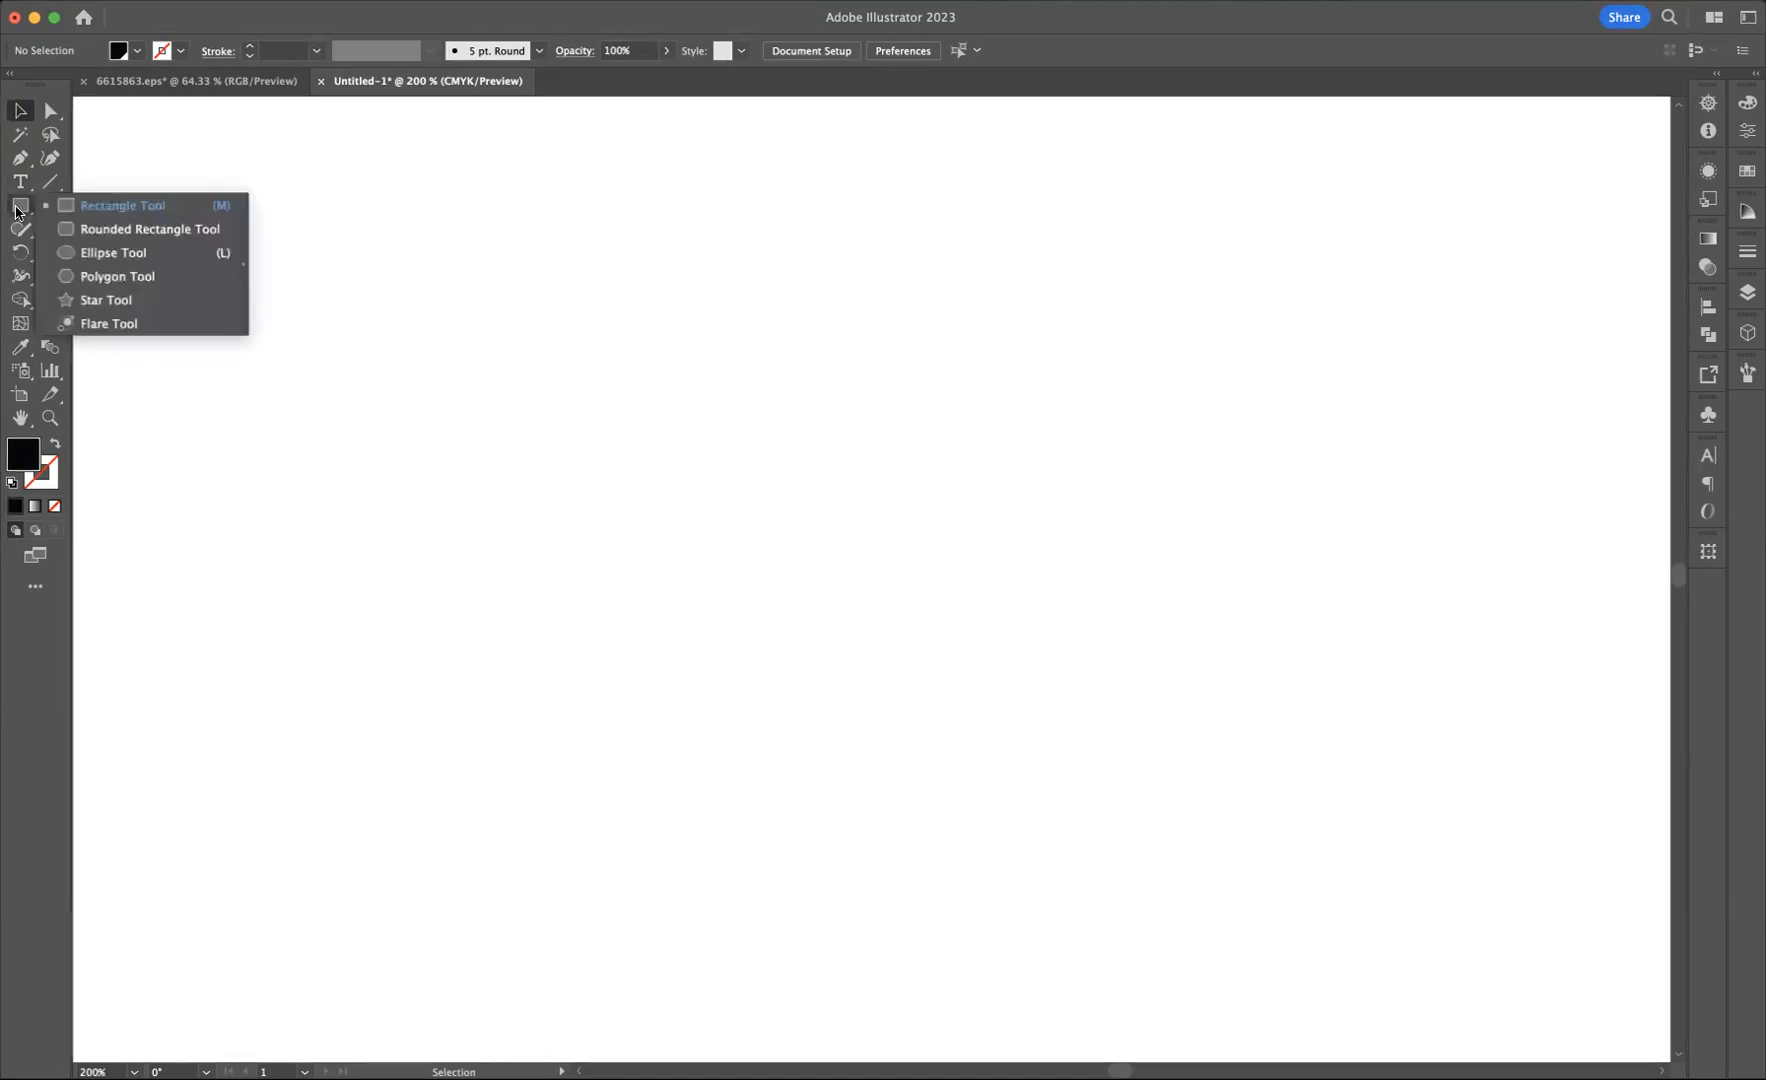
pyautogui.click(128, 262)
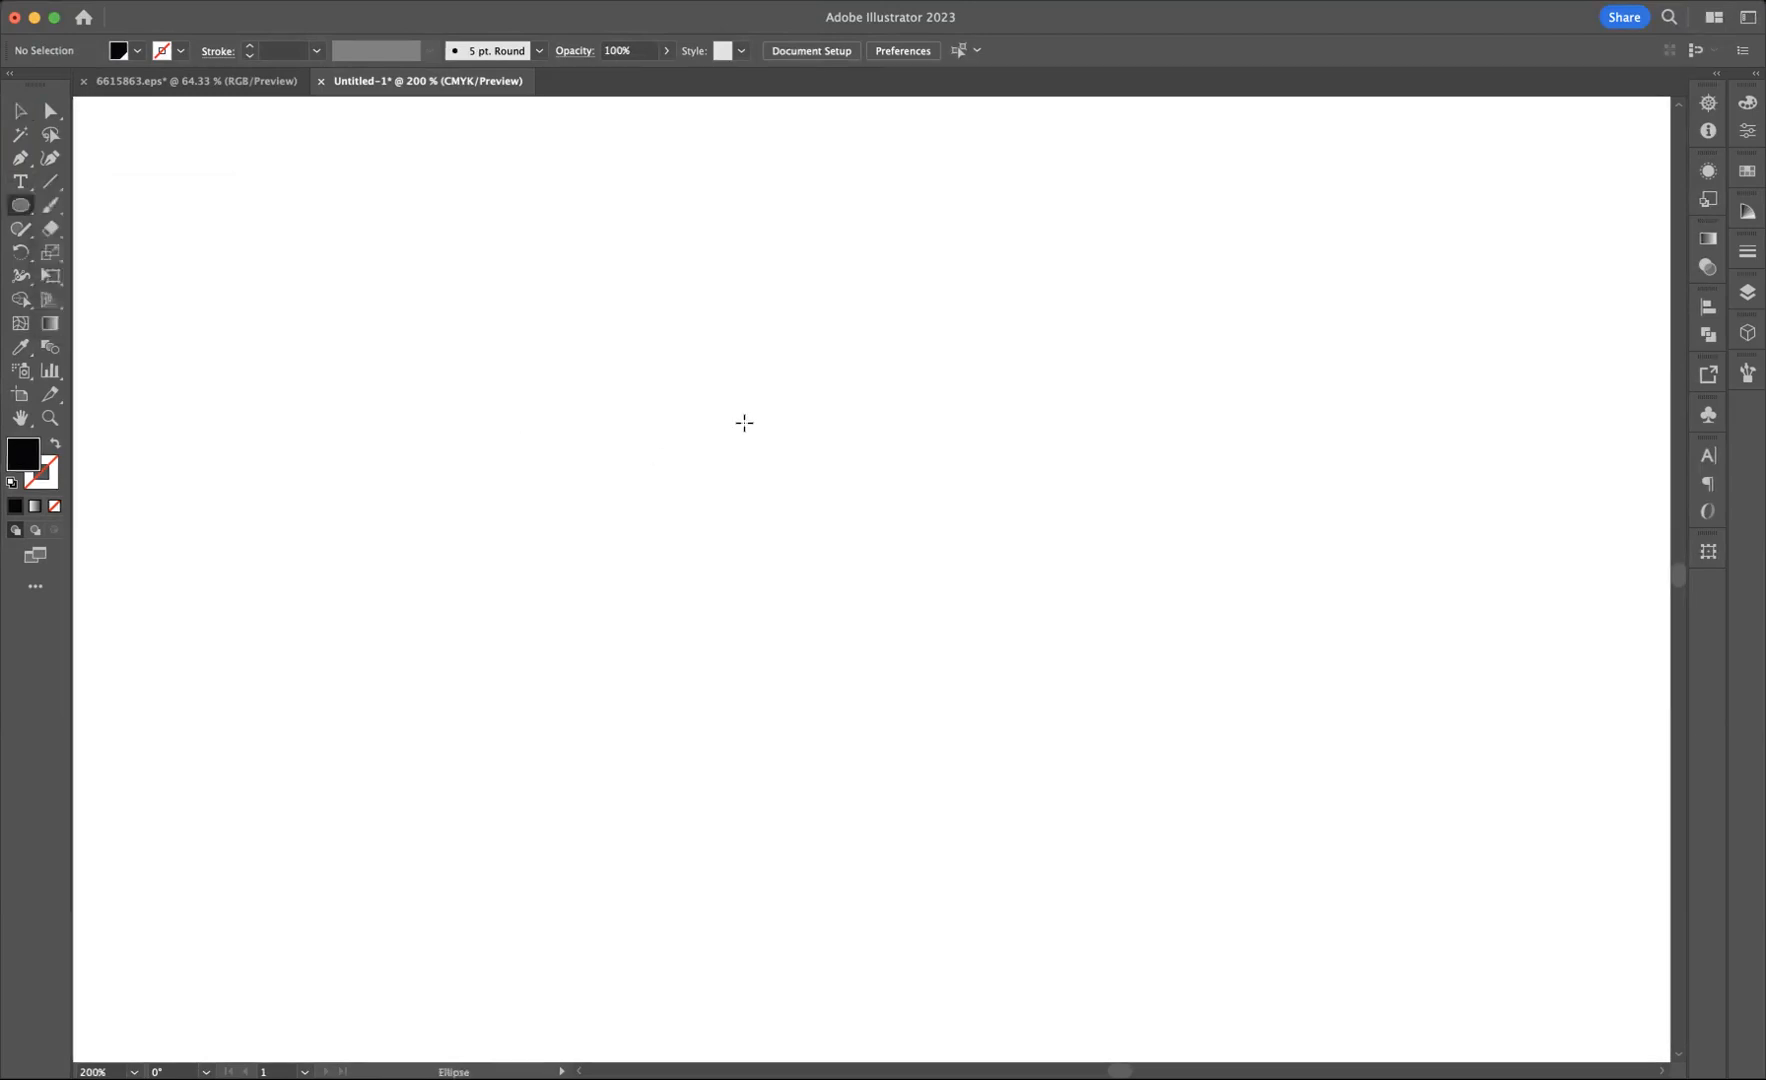
pyautogui.moveTo(708, 378); pyautogui.dragTo(933, 559)
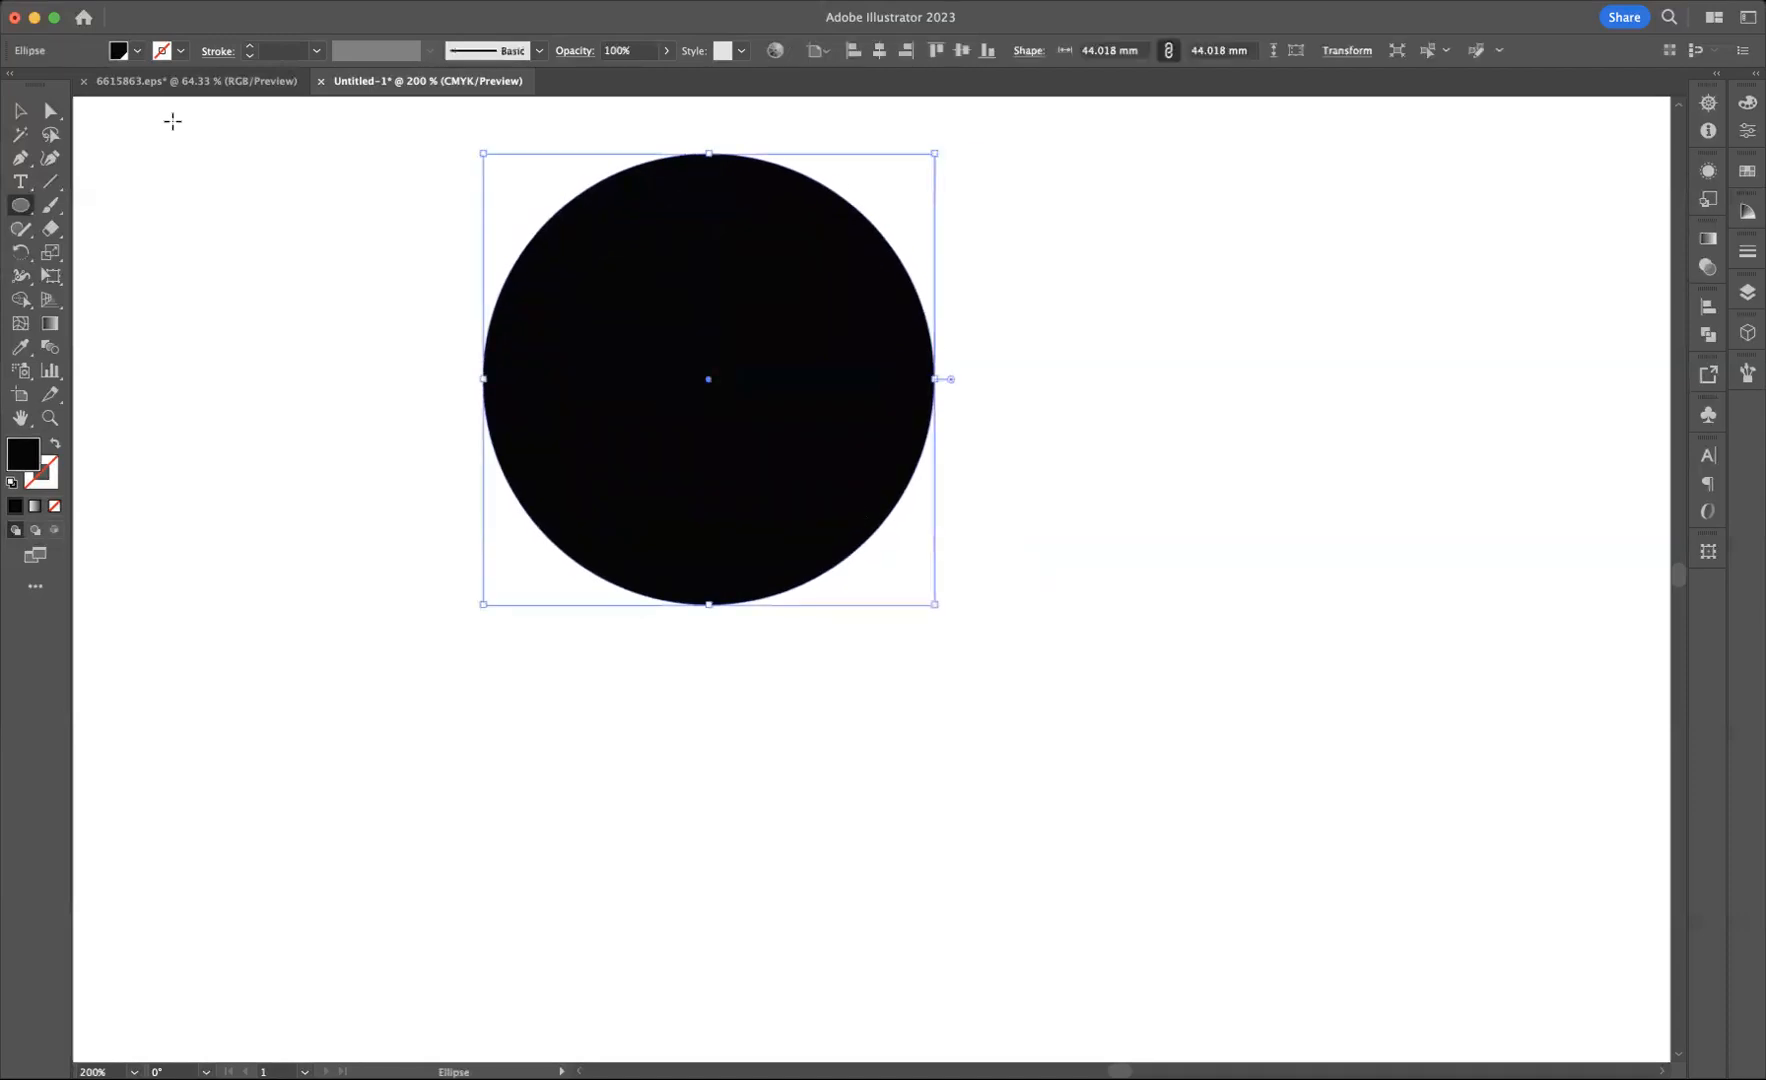
pyautogui.click(22, 118)
pyautogui.moveTo(797, 333); pyautogui.dragTo(945, 505)
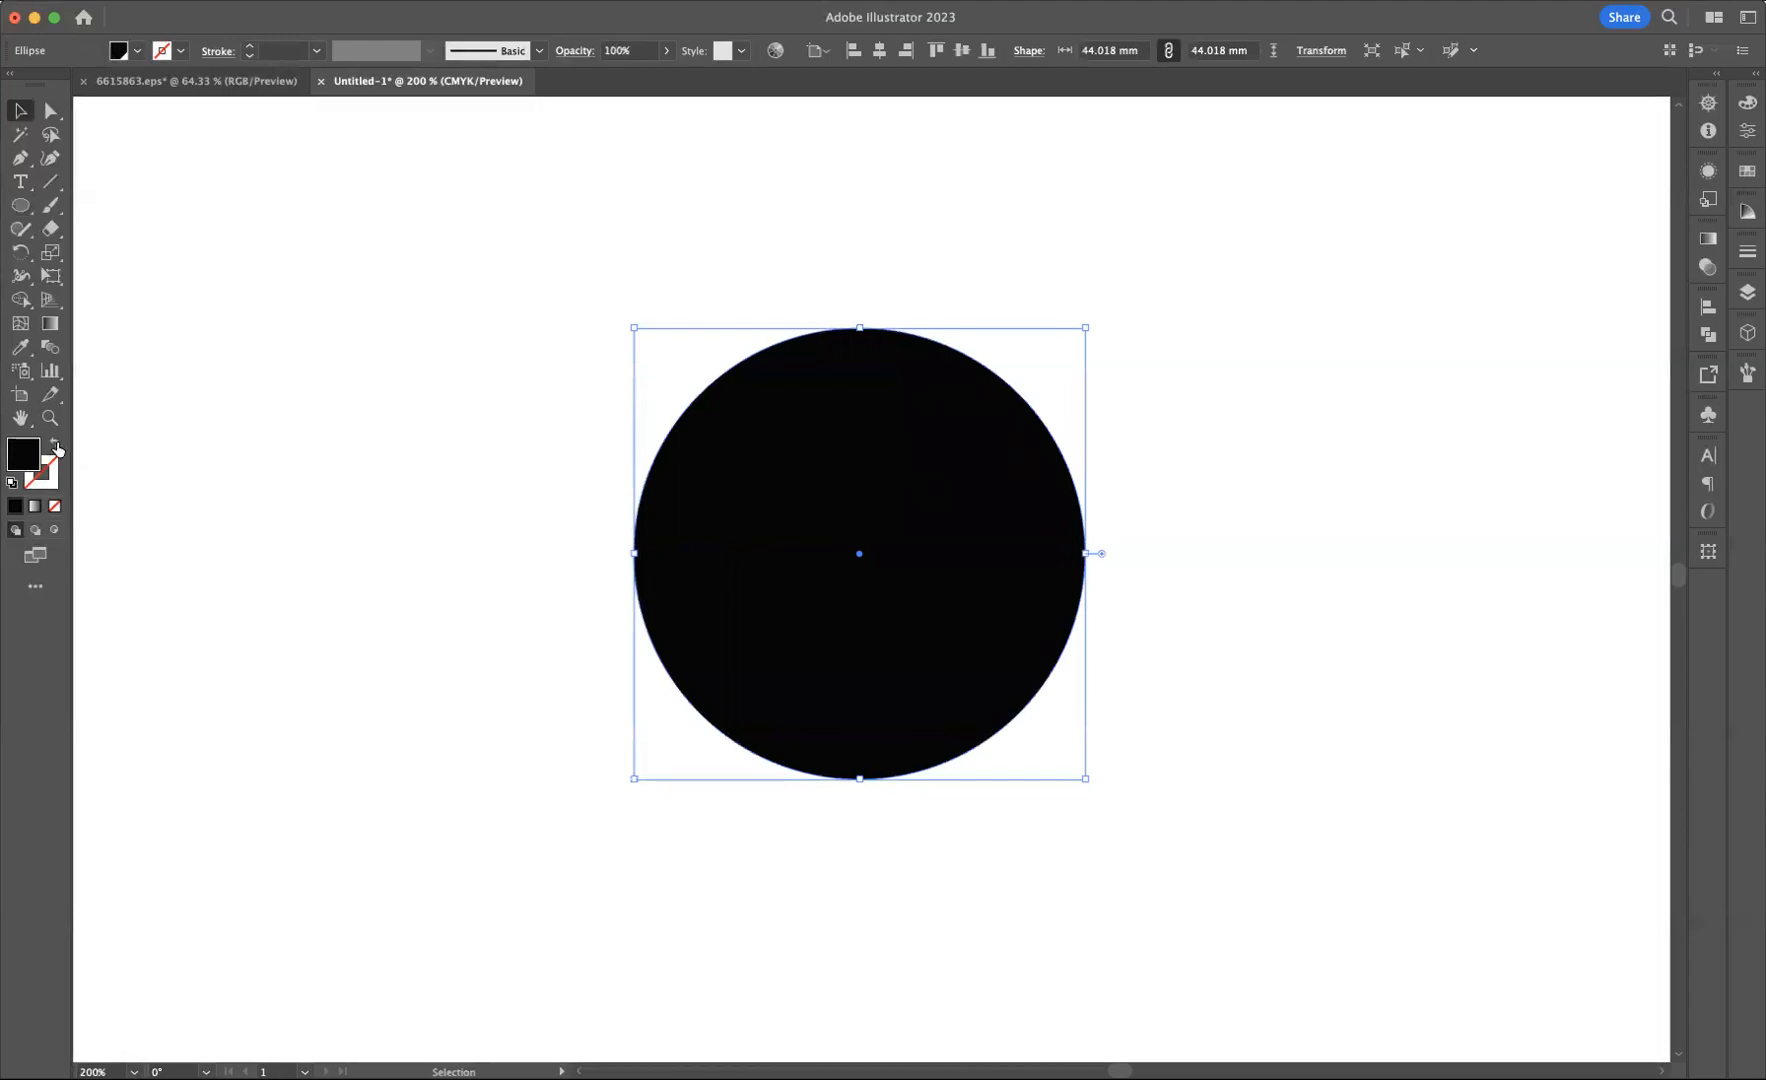
pyautogui.click(56, 445)
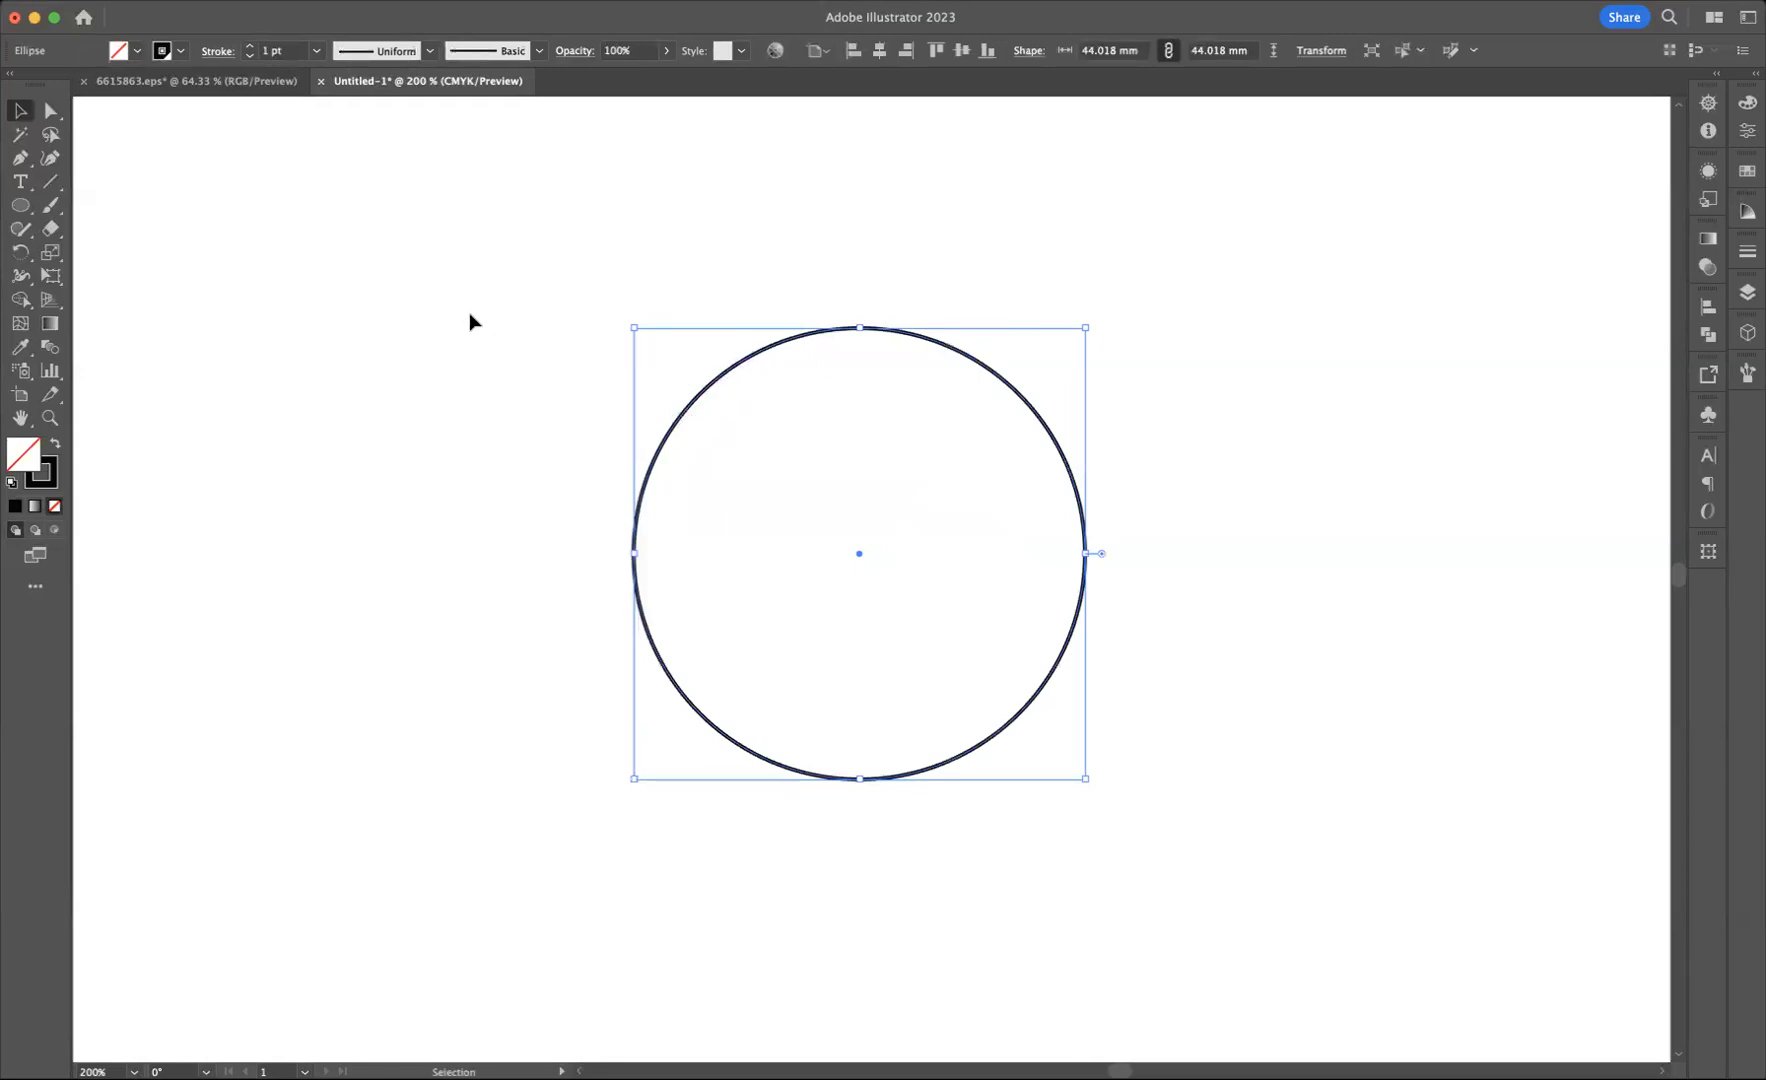
# Step: Cut the circle at two points on its upper-left arc with the Scissors tool and delete the short segment between them
pyautogui.moveTo(50, 228); pyautogui.dragTo(151, 263)
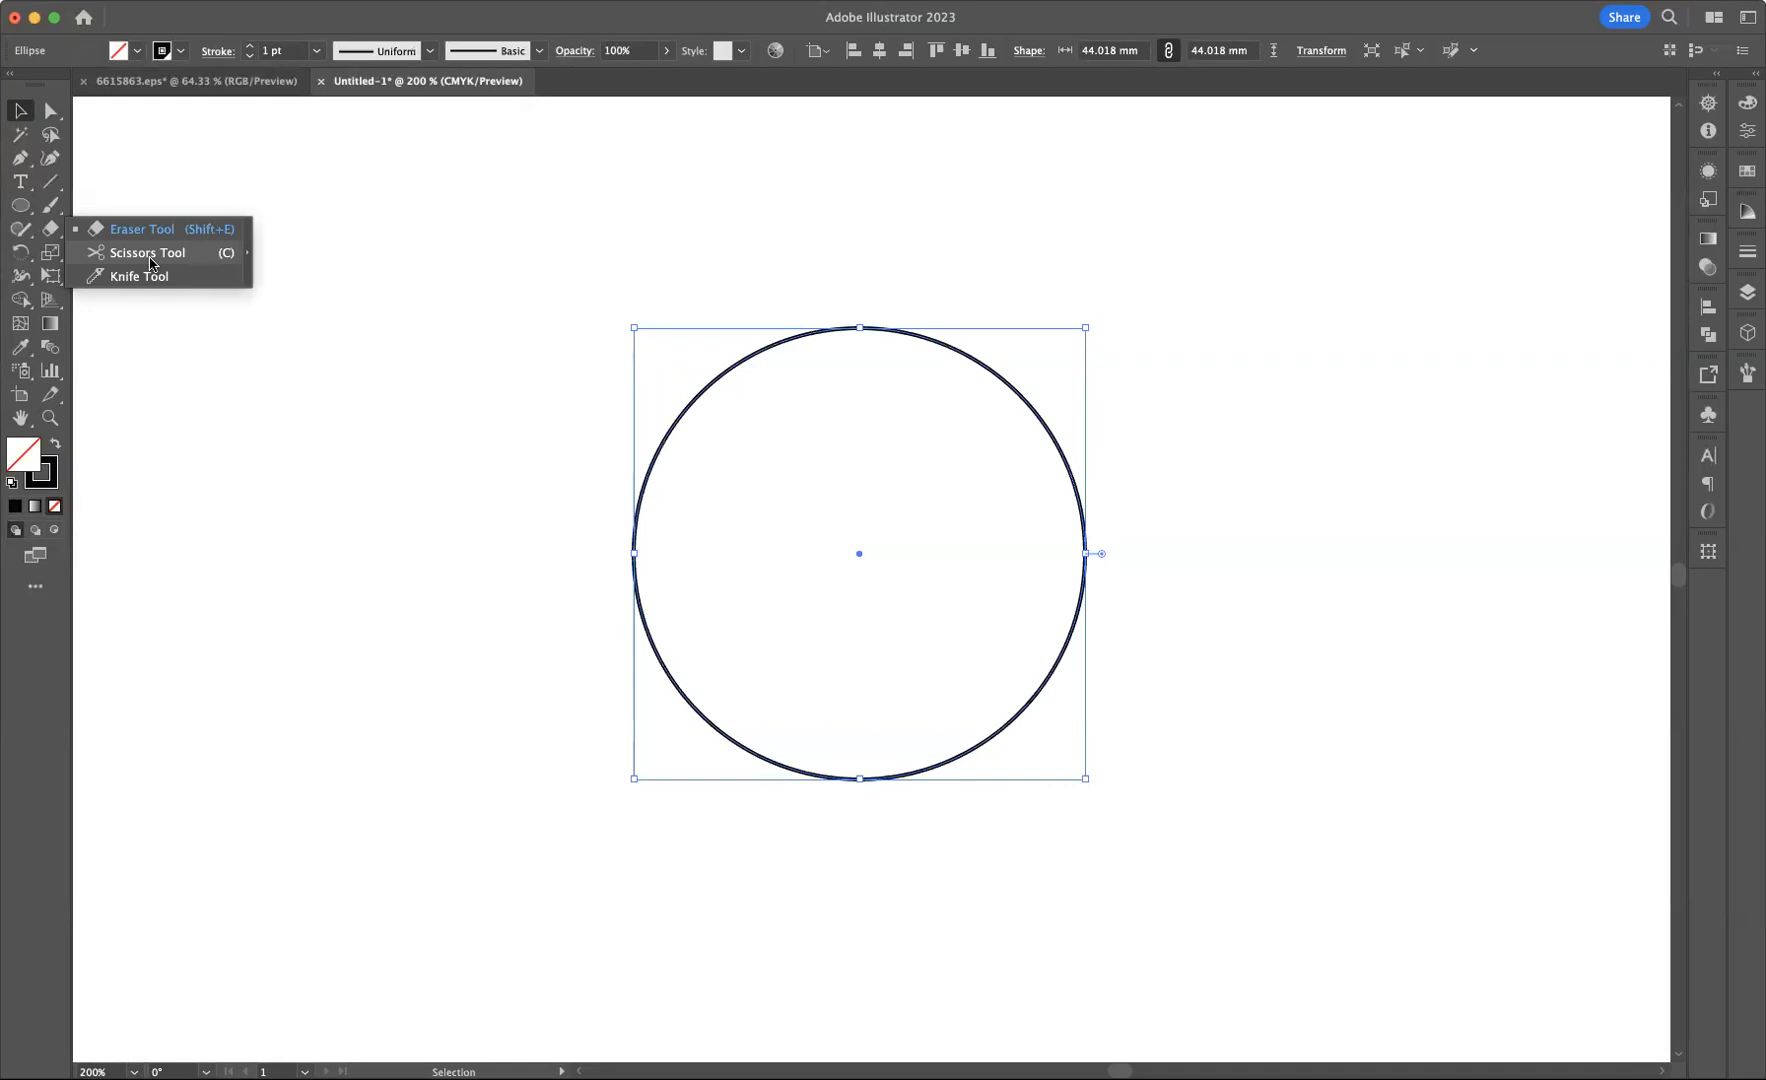
pyautogui.moveTo(151, 263); pyautogui.dragTo(148, 258)
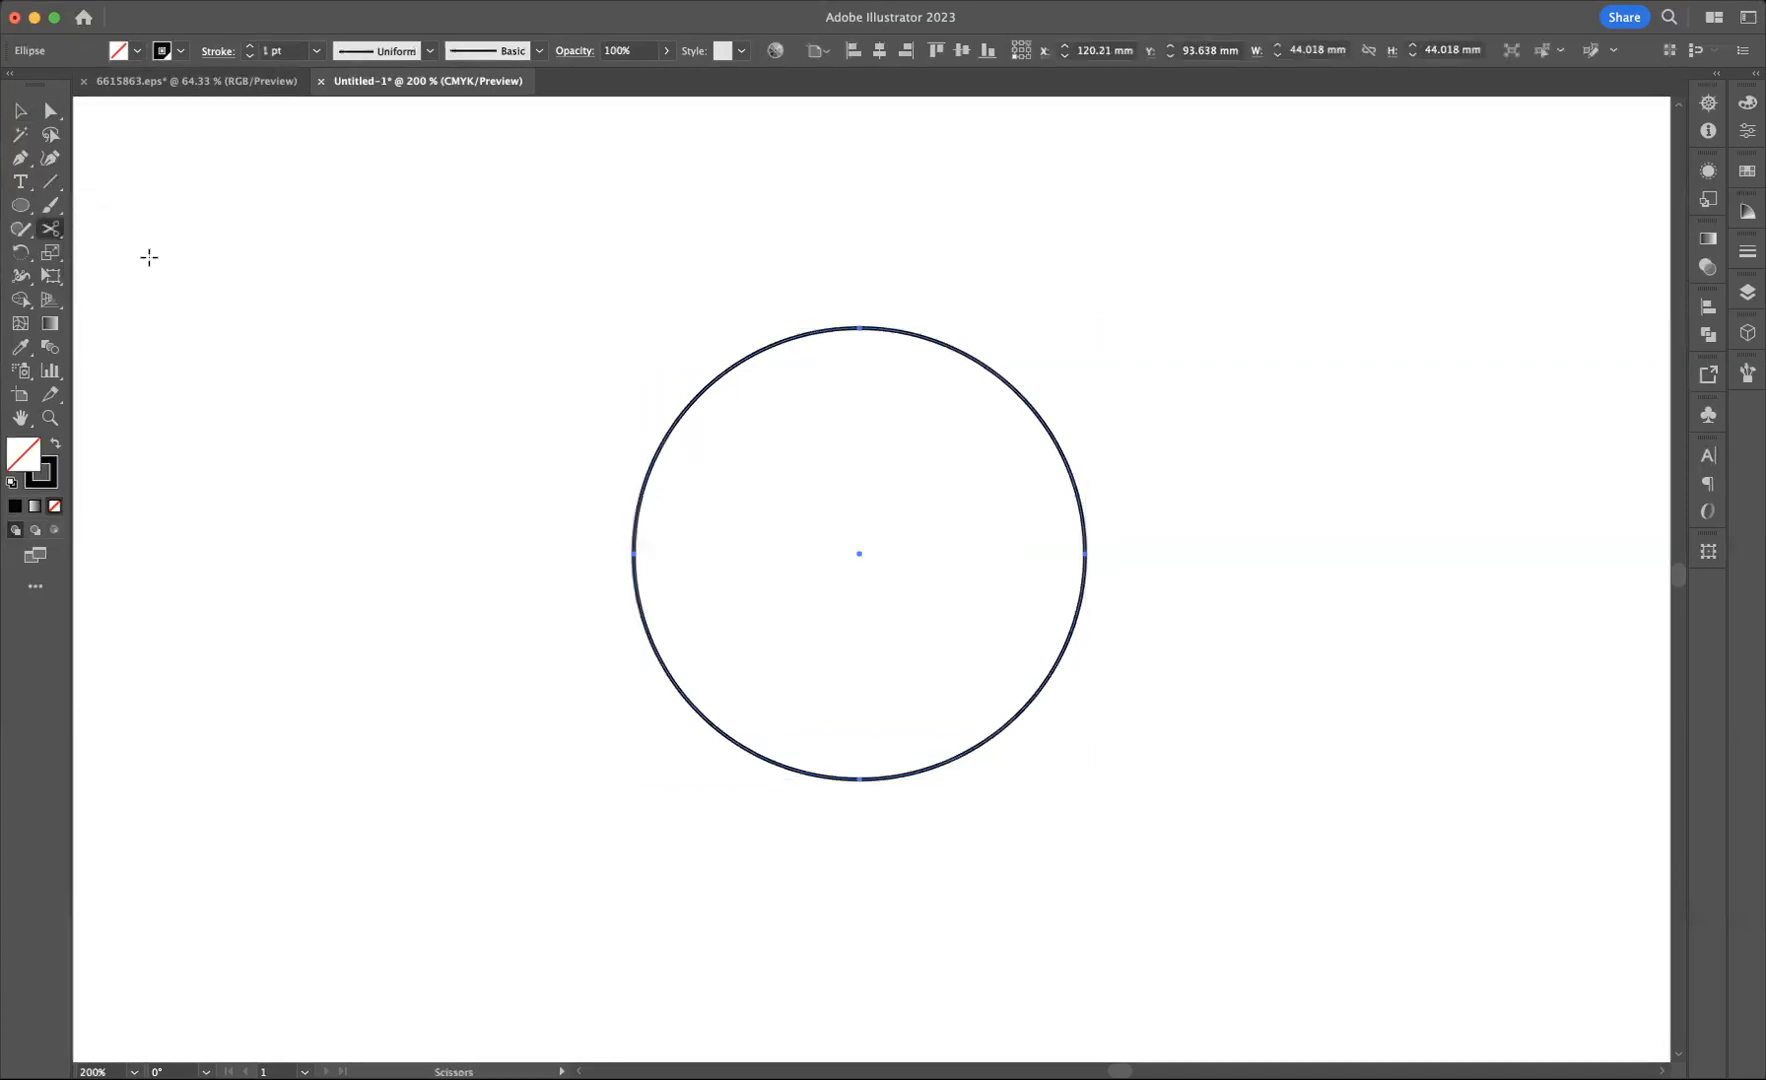
pyautogui.click(669, 428)
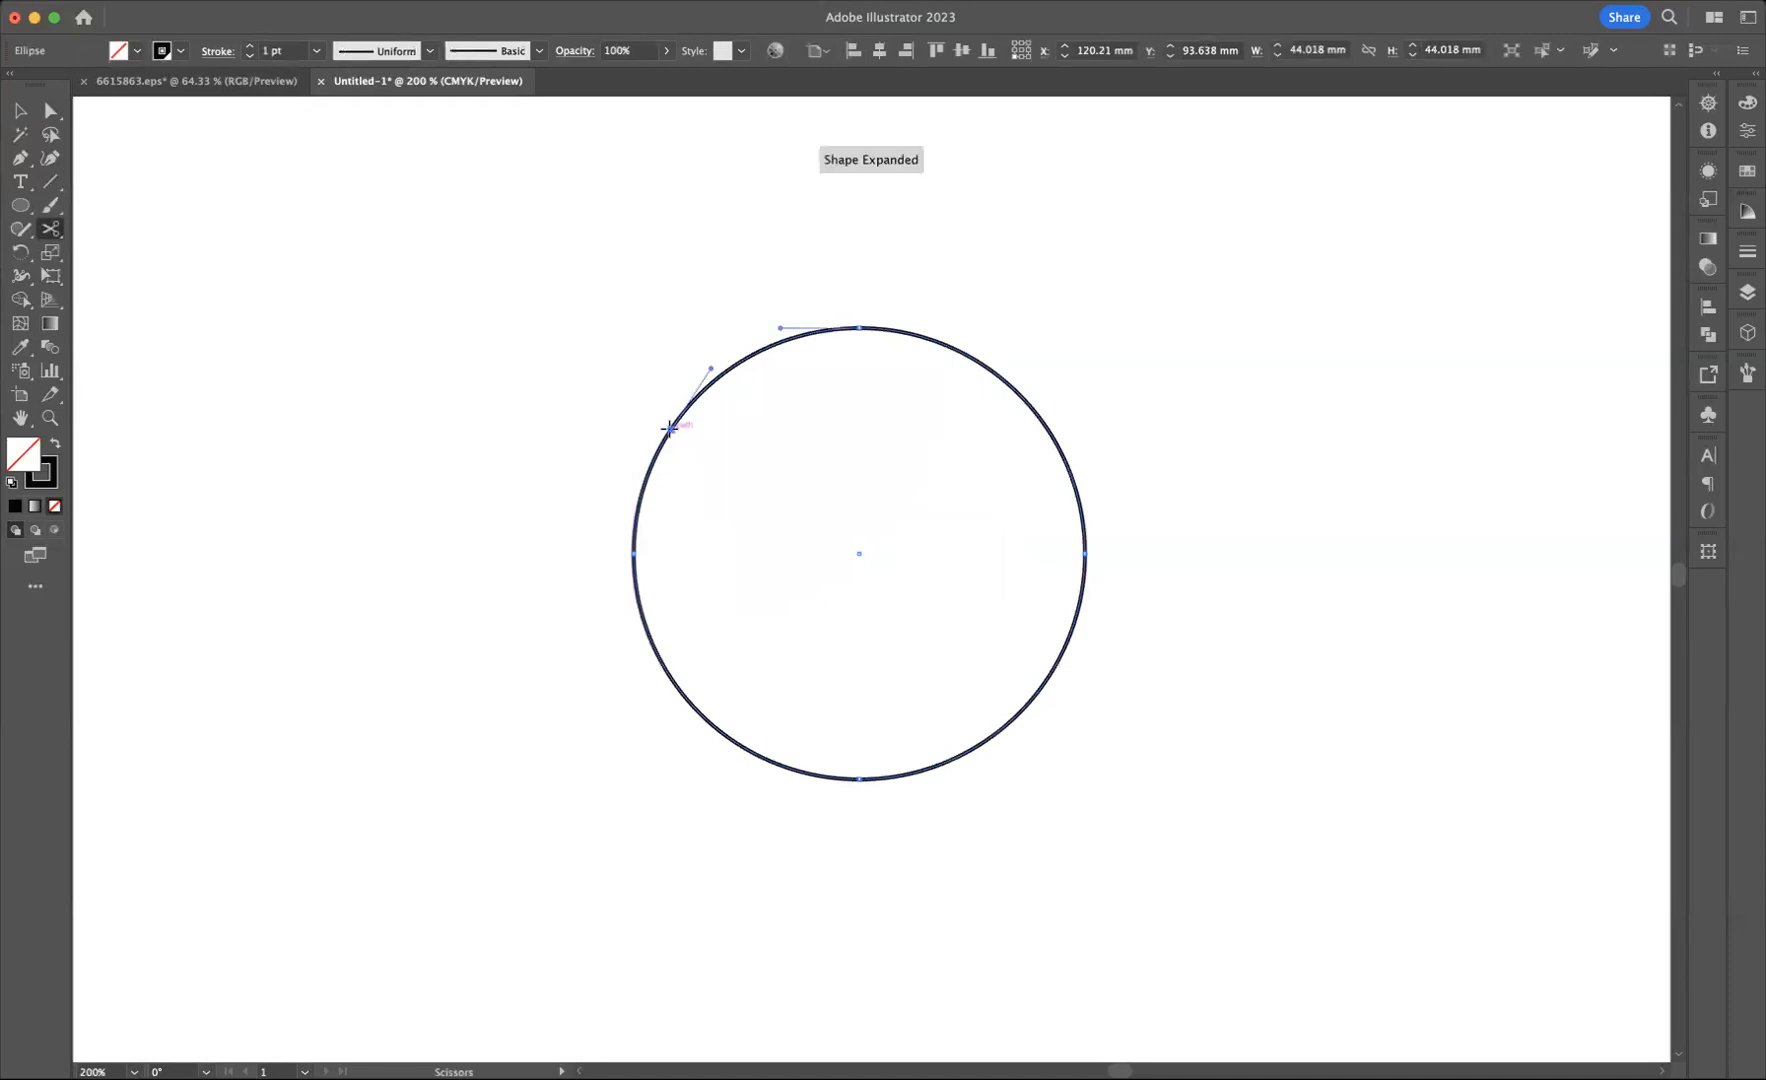
pyautogui.click(777, 343)
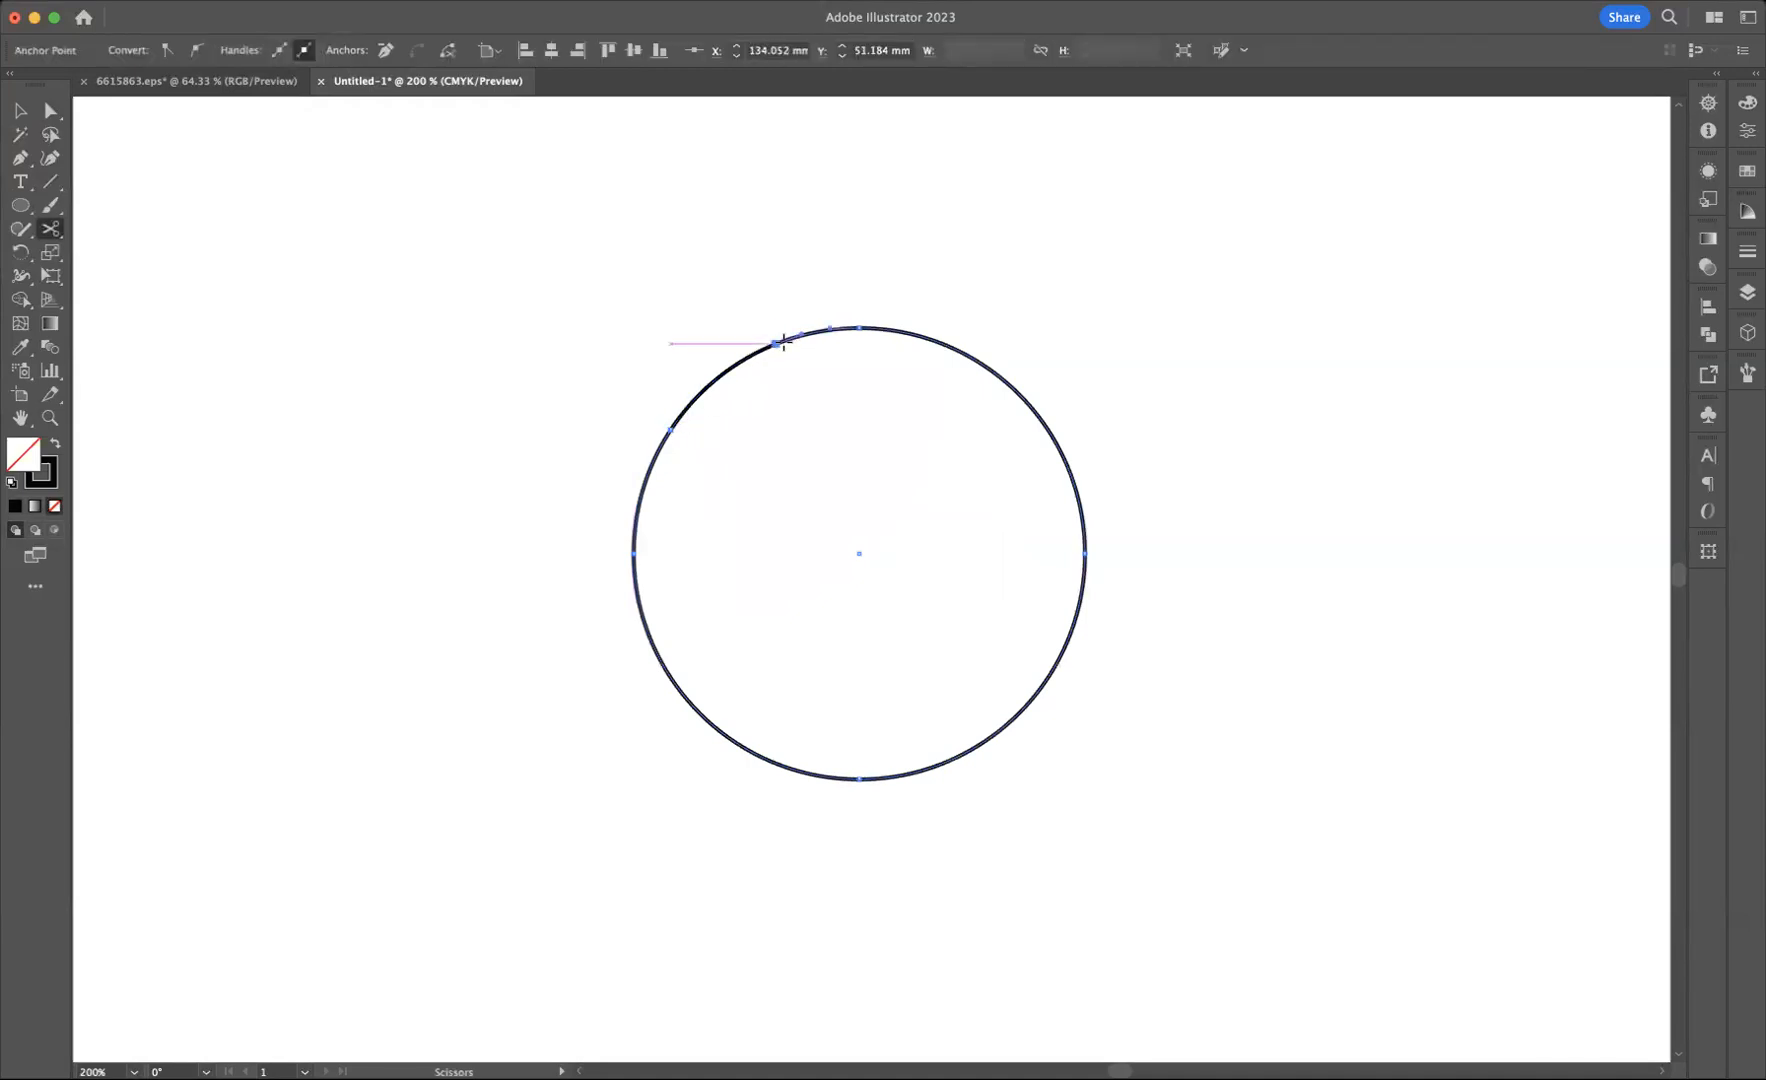
pyautogui.click(20, 110)
pyautogui.click(745, 407)
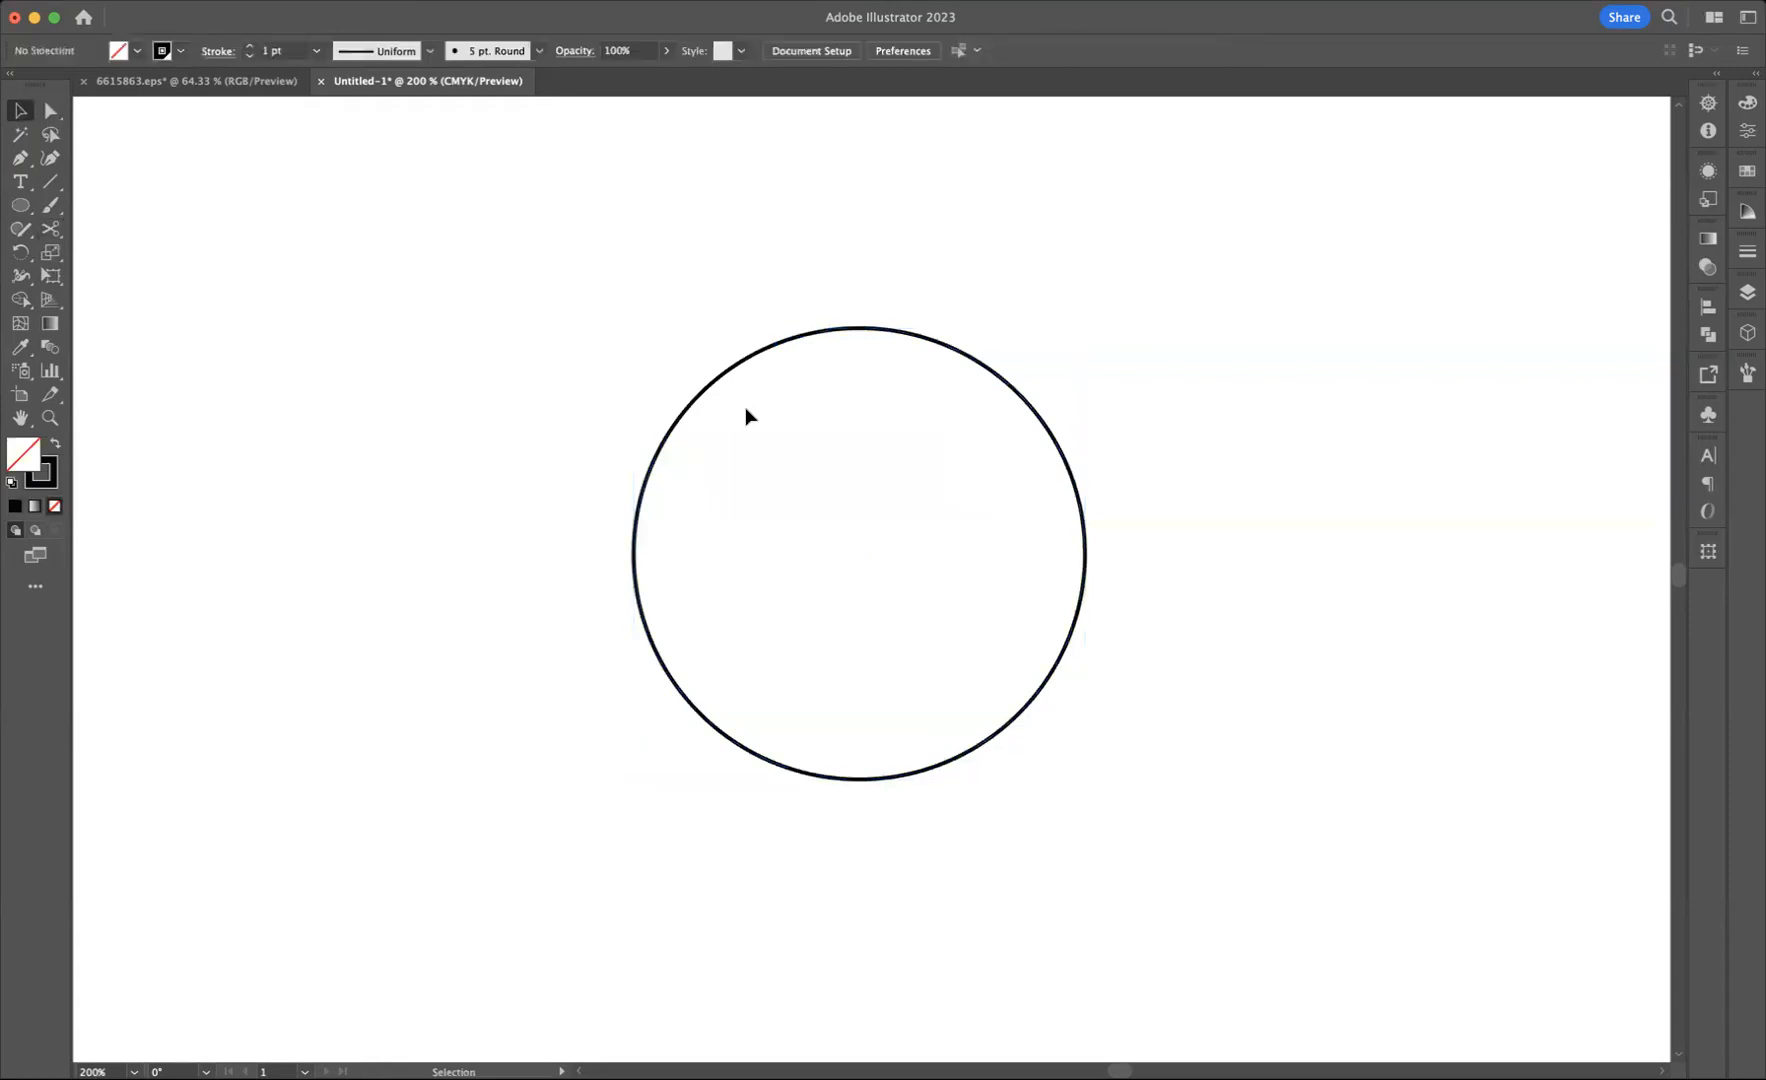
pyautogui.click(719, 403)
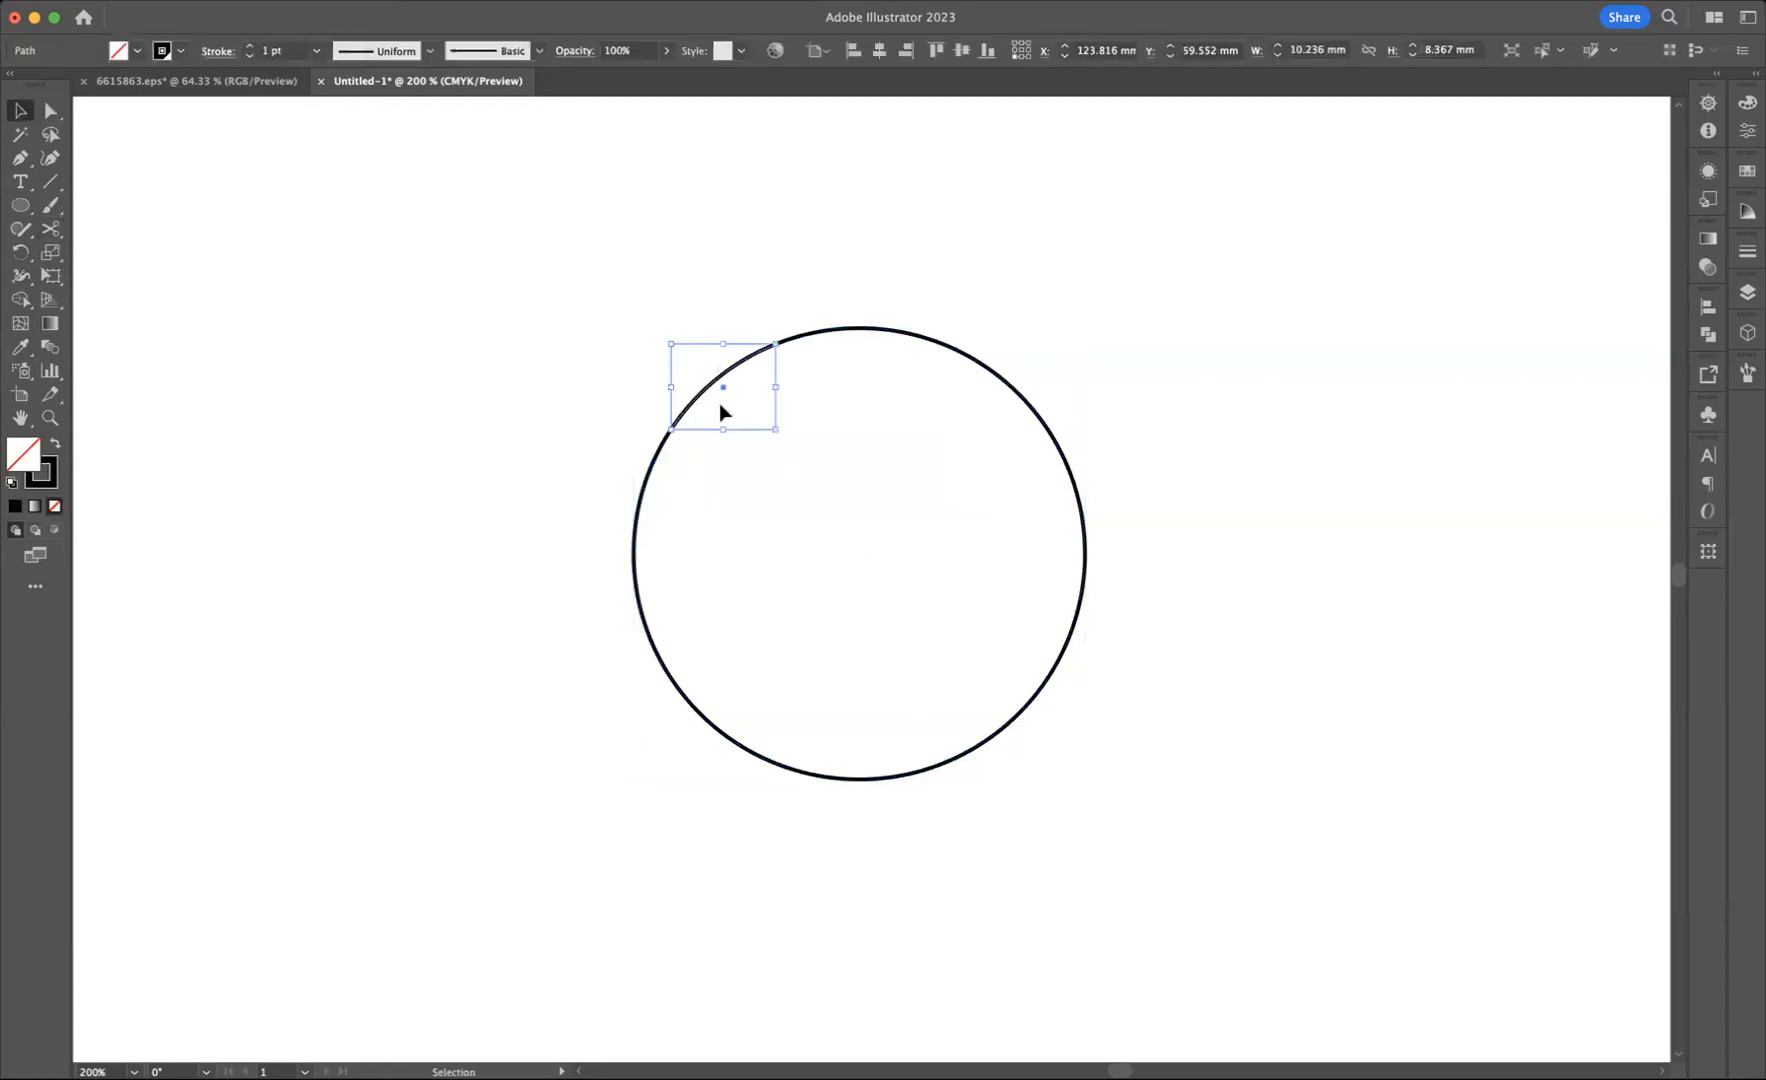
pyautogui.press('Delete')
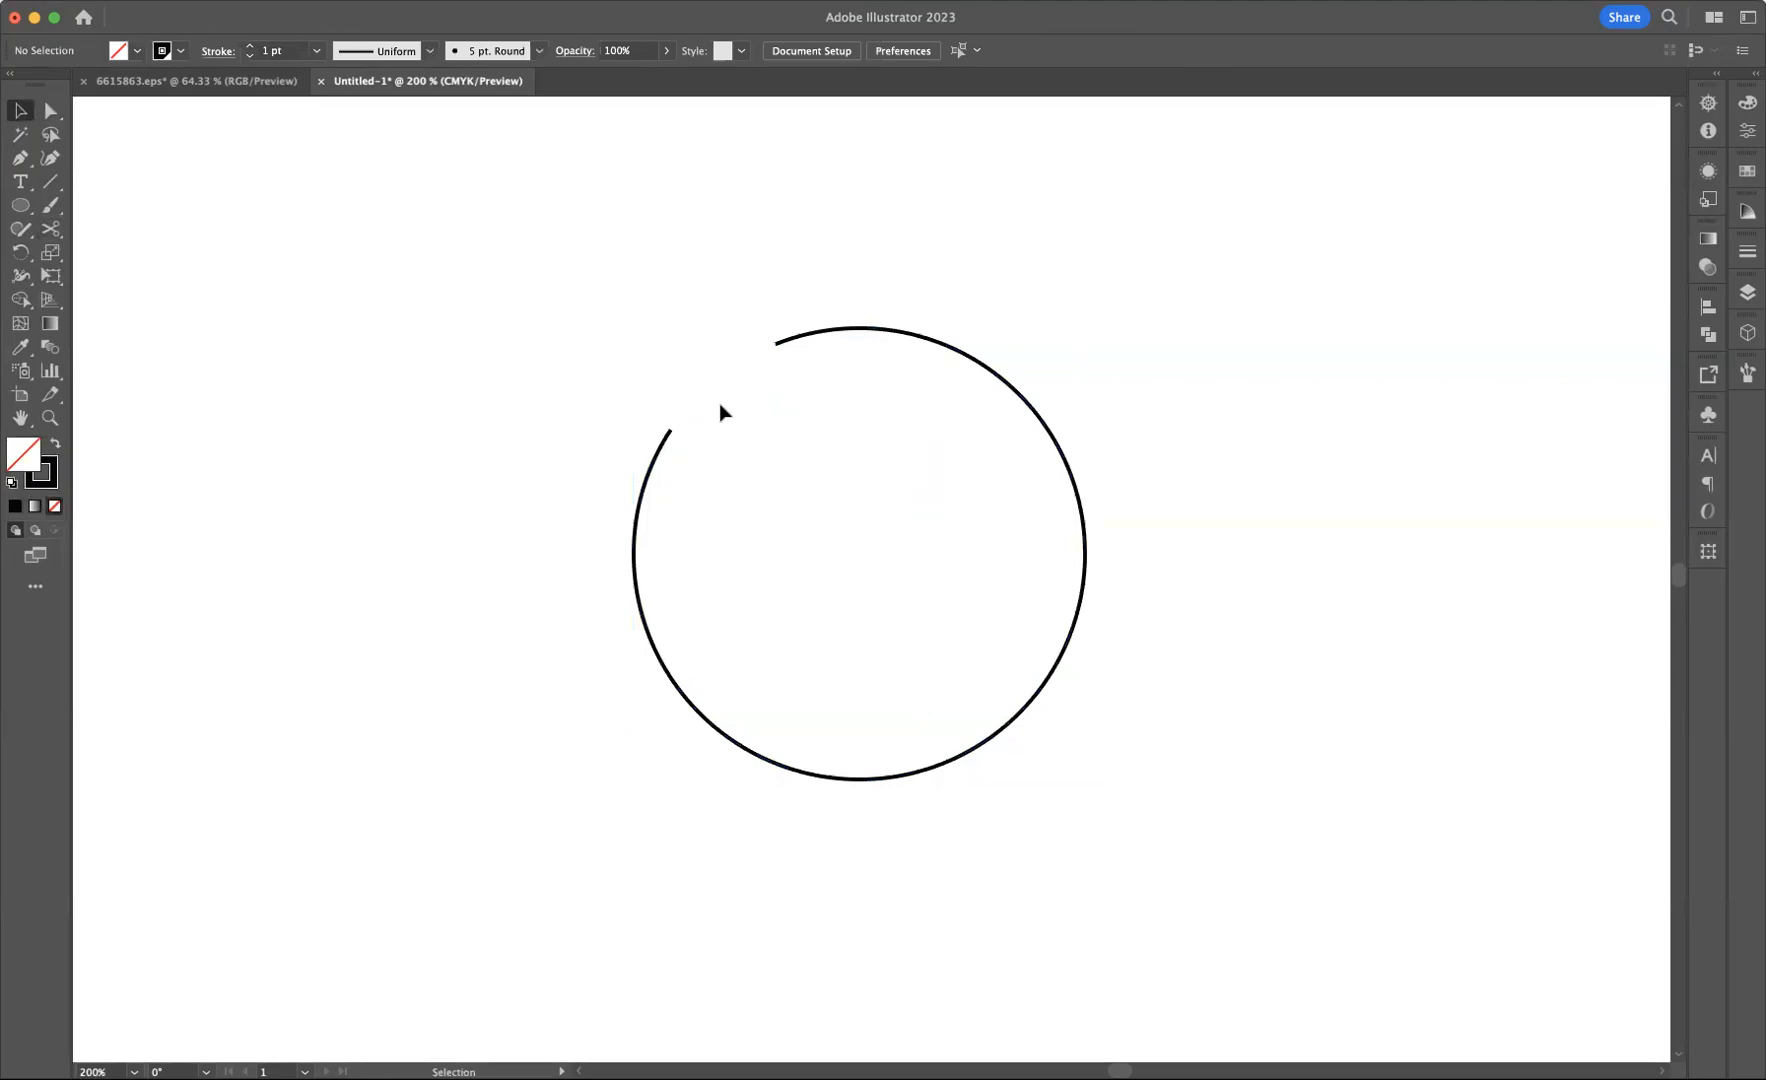
# Step: Set the open circle's stroke to 7 pt, then widen it with the Width tool on the upper-right arc to about 7.5 mm
pyautogui.moveTo(788, 286); pyautogui.dragTo(993, 509)
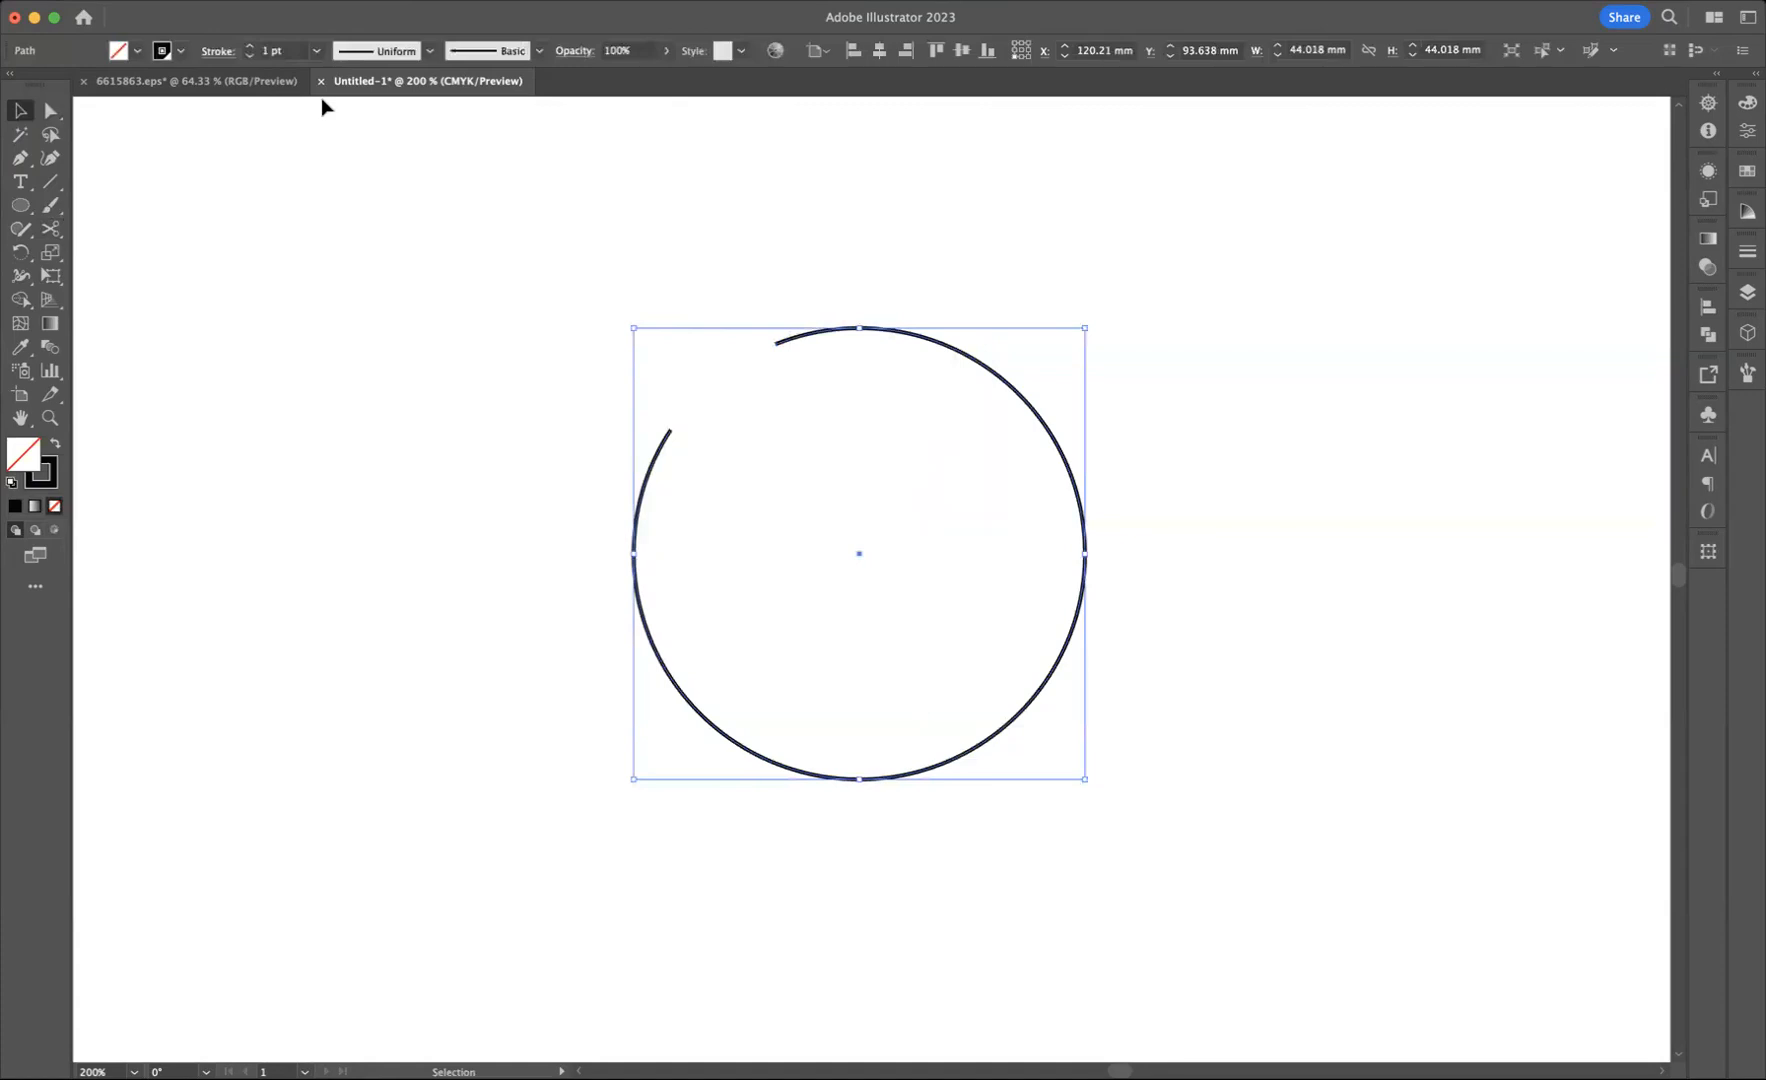
pyautogui.click(249, 47)
pyautogui.click(249, 47)
pyautogui.click(249, 47)
pyautogui.click(249, 47)
pyautogui.click(249, 47)
pyautogui.click(249, 47)
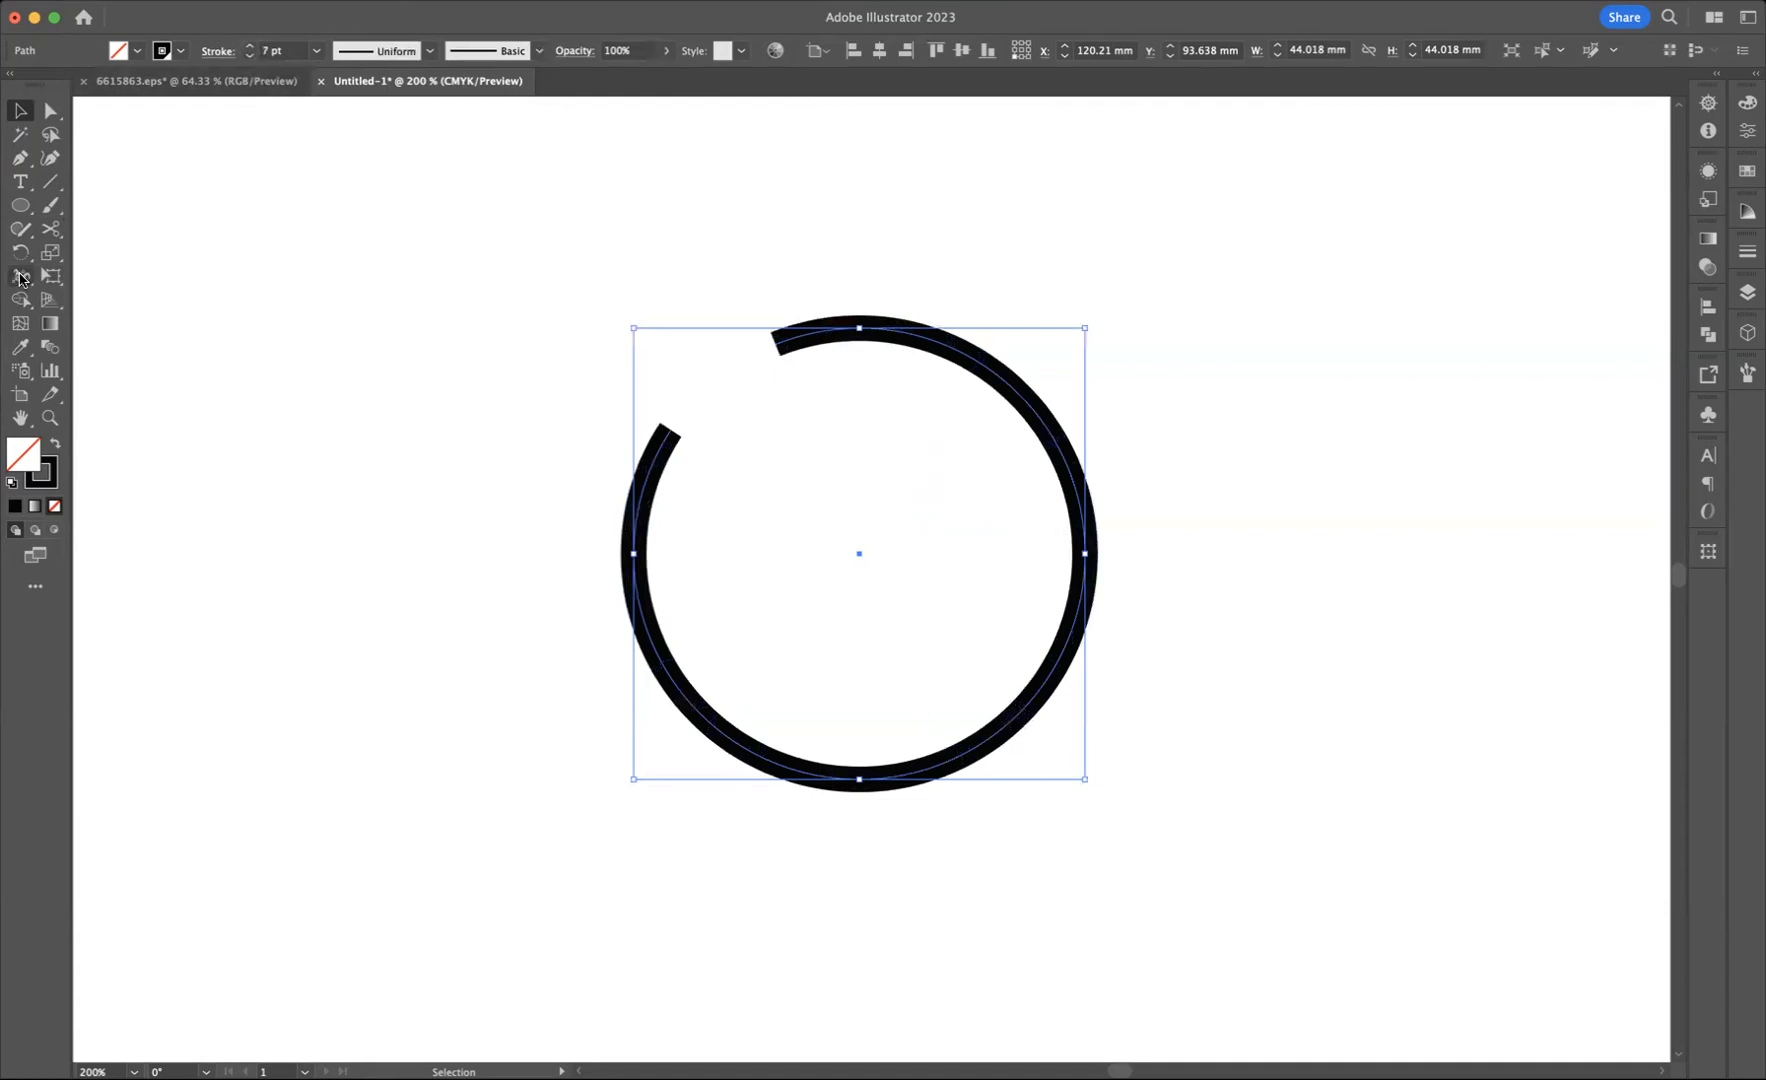
pyautogui.click(19, 277)
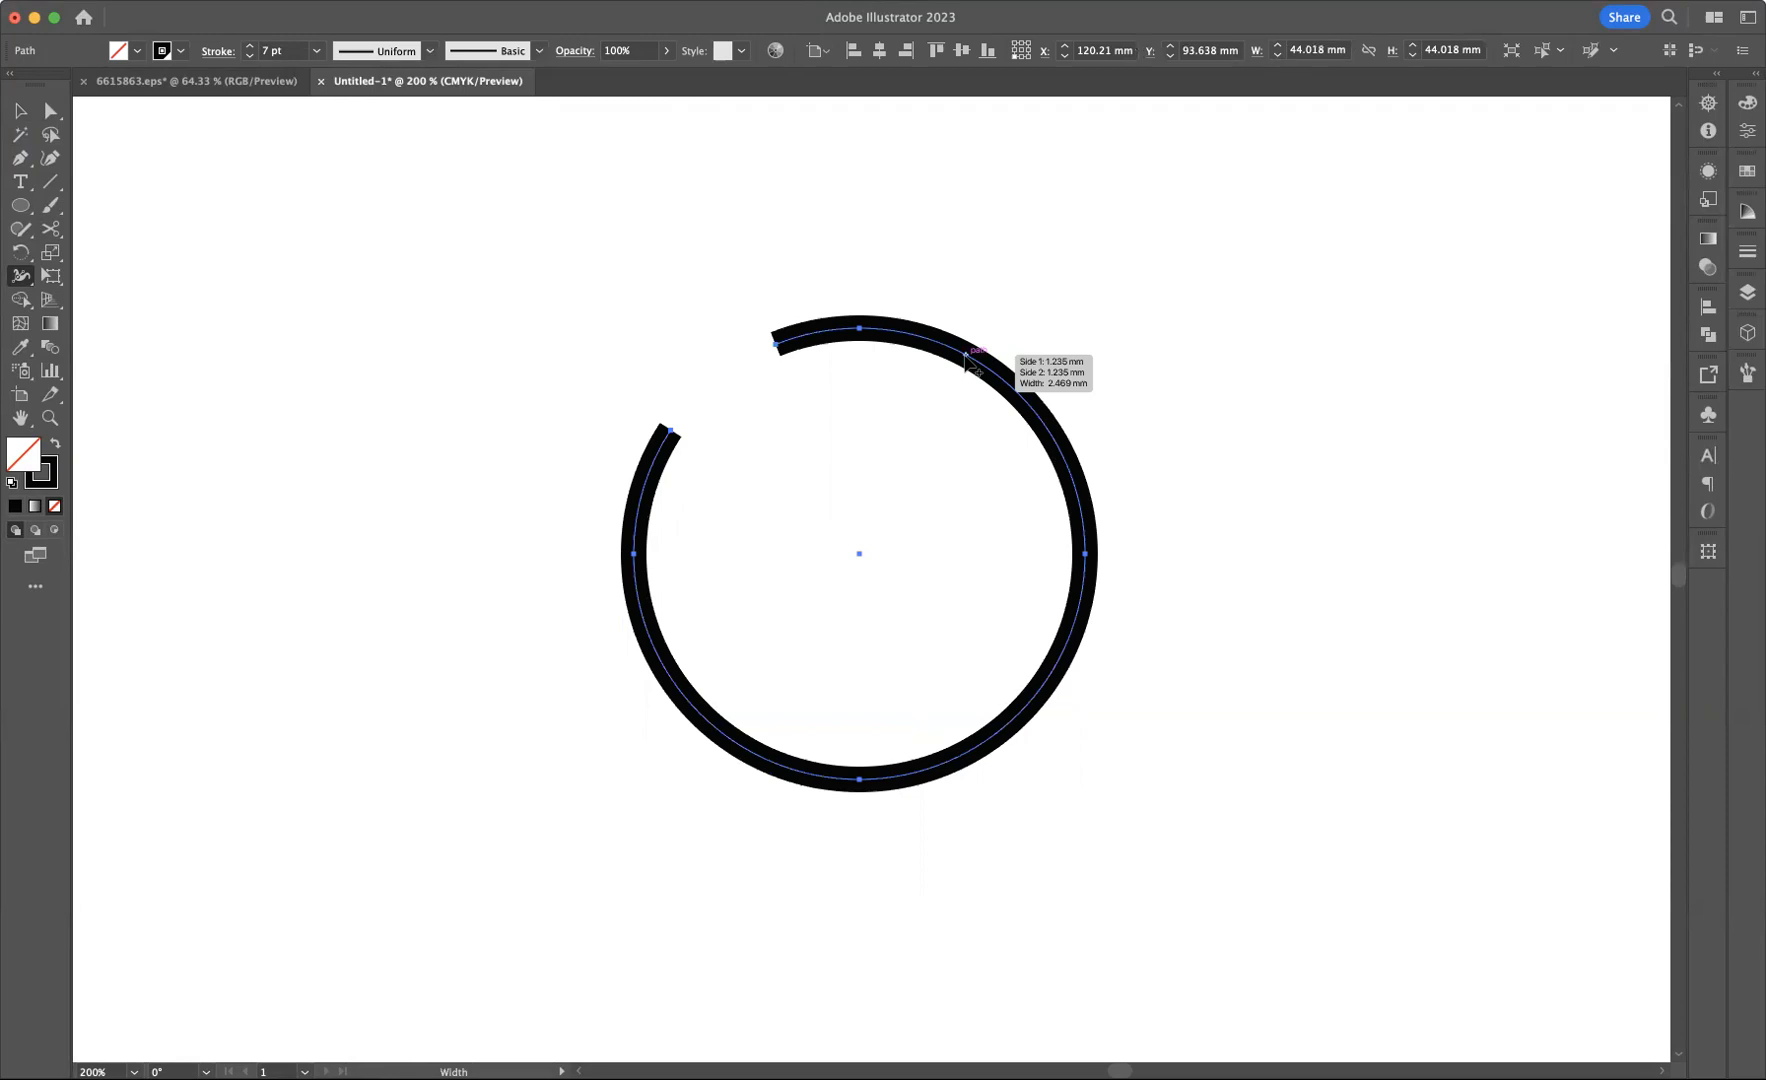
pyautogui.moveTo(966, 356); pyautogui.dragTo(946, 410)
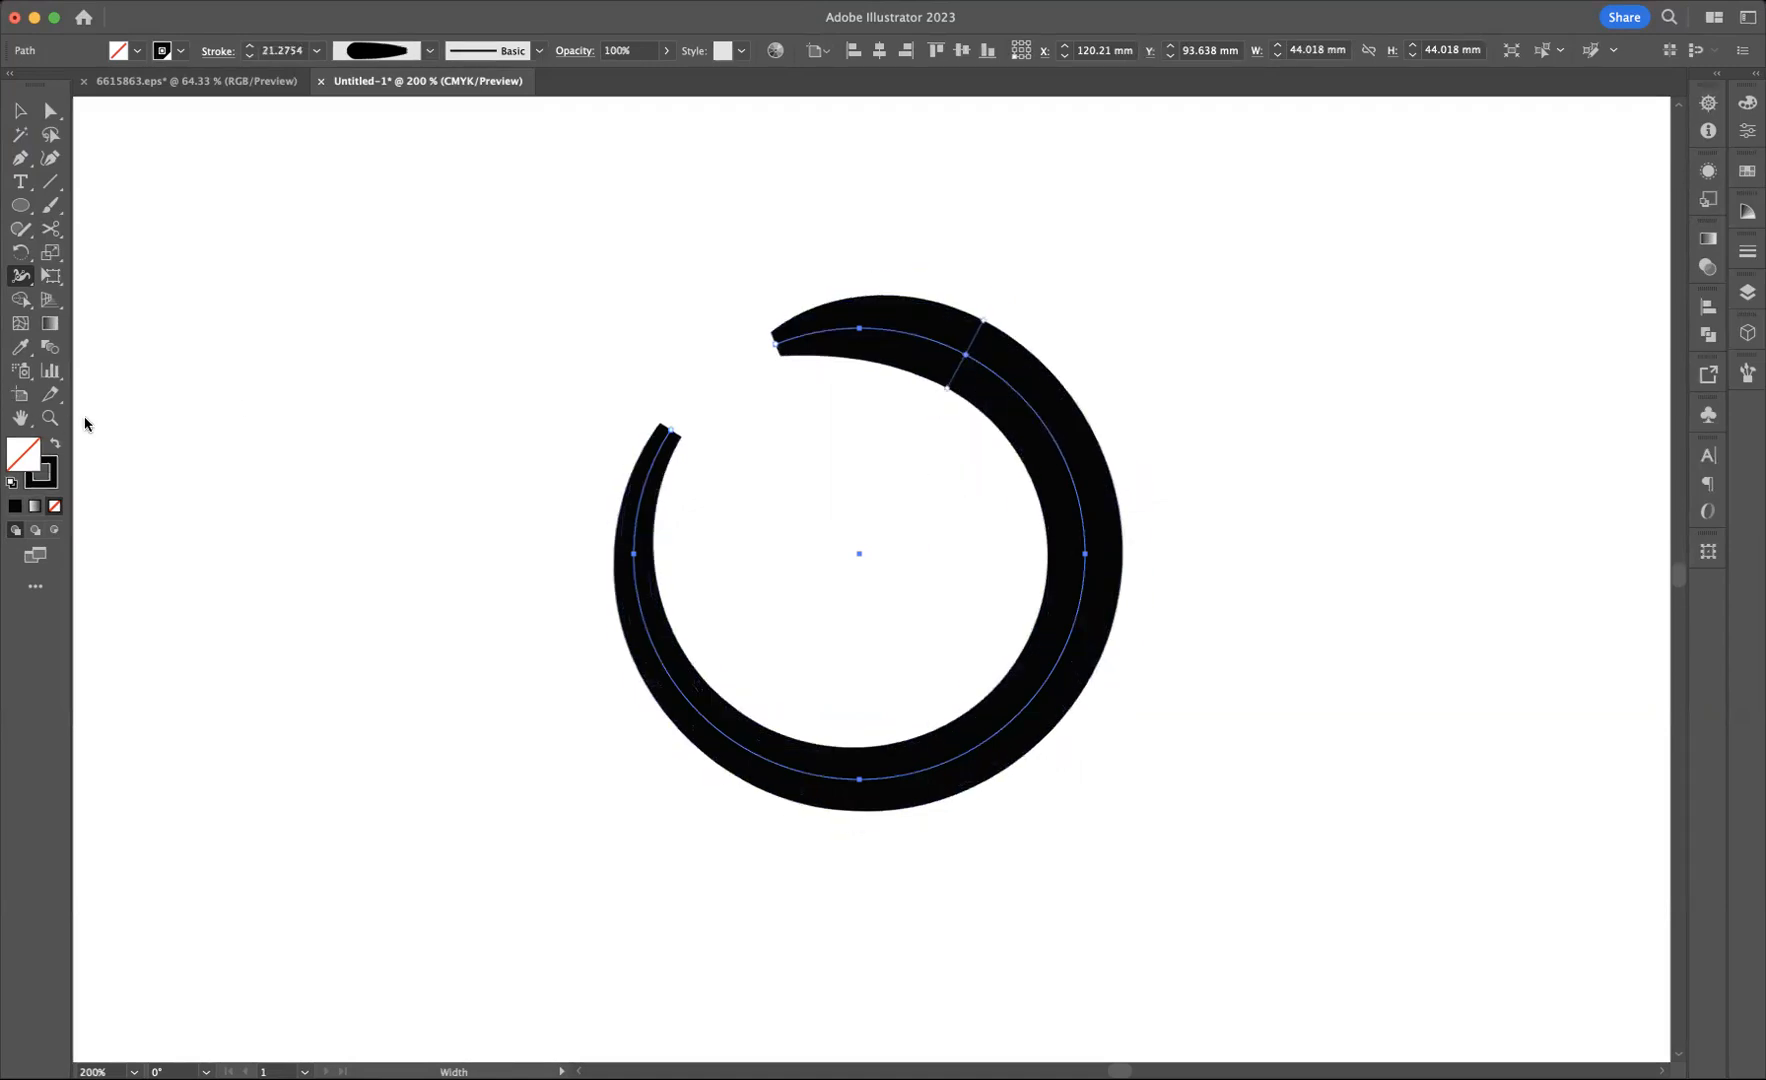
# Step: Taper the open circle's left end to a sharp point by collapsing its stroke width onto the path
pyautogui.moveTo(676, 438)
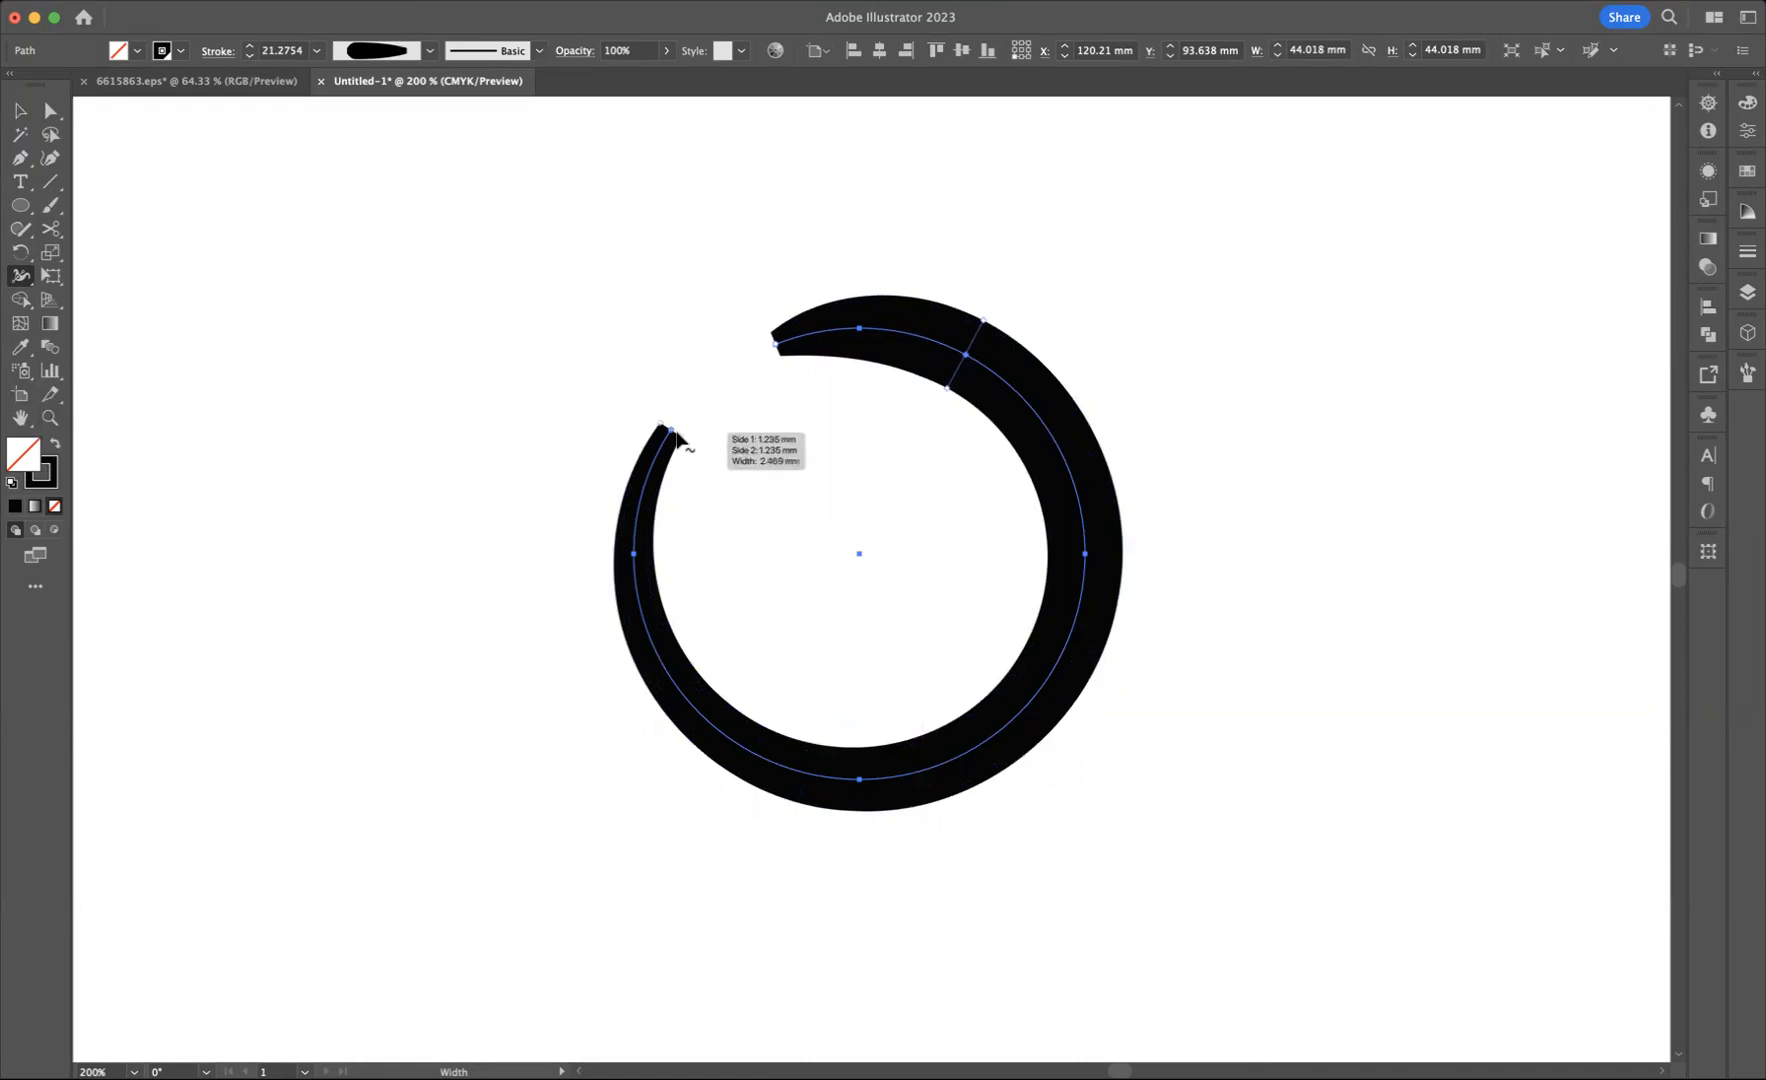
pyautogui.press('super+equal')
pyautogui.press('super+equal')
pyautogui.press('super+equal')
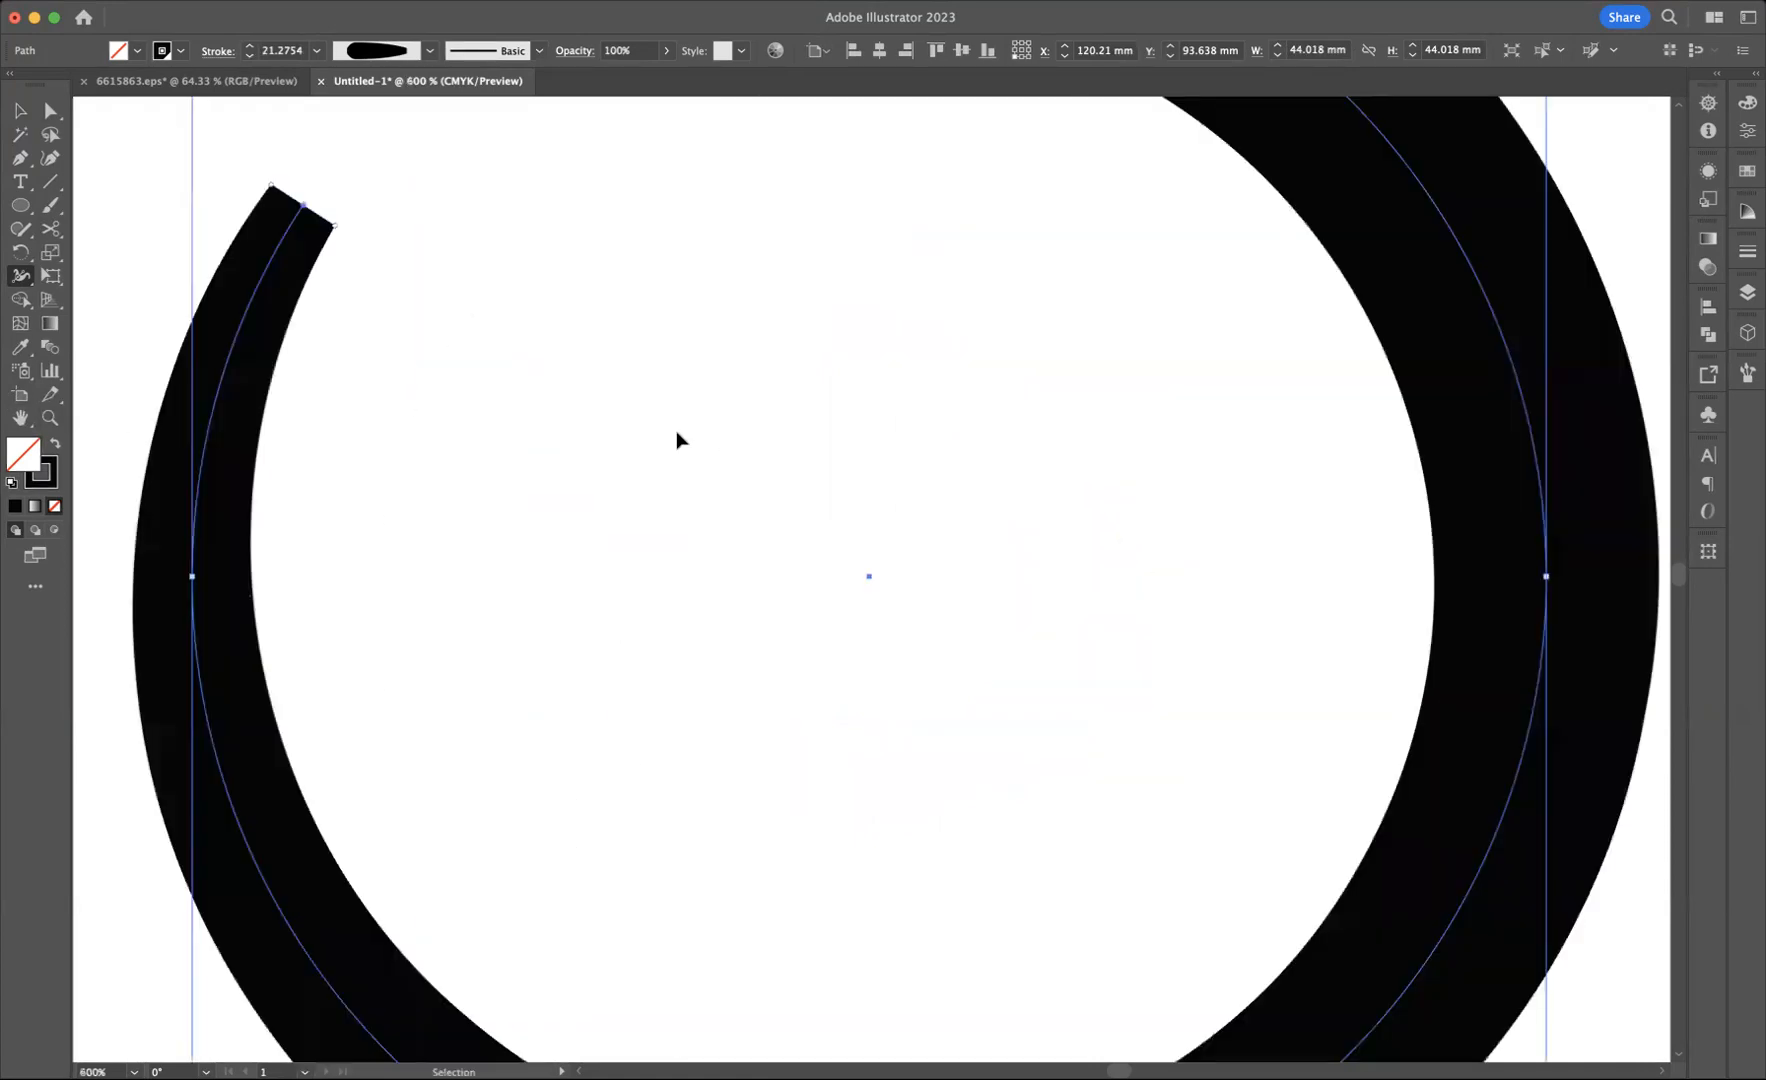
pyautogui.moveTo(600, 405); pyautogui.dragTo(1246, 712)
pyautogui.press('super+equal')
pyautogui.press('super+equal')
pyautogui.moveTo(564, 268); pyautogui.dragTo(867, 500)
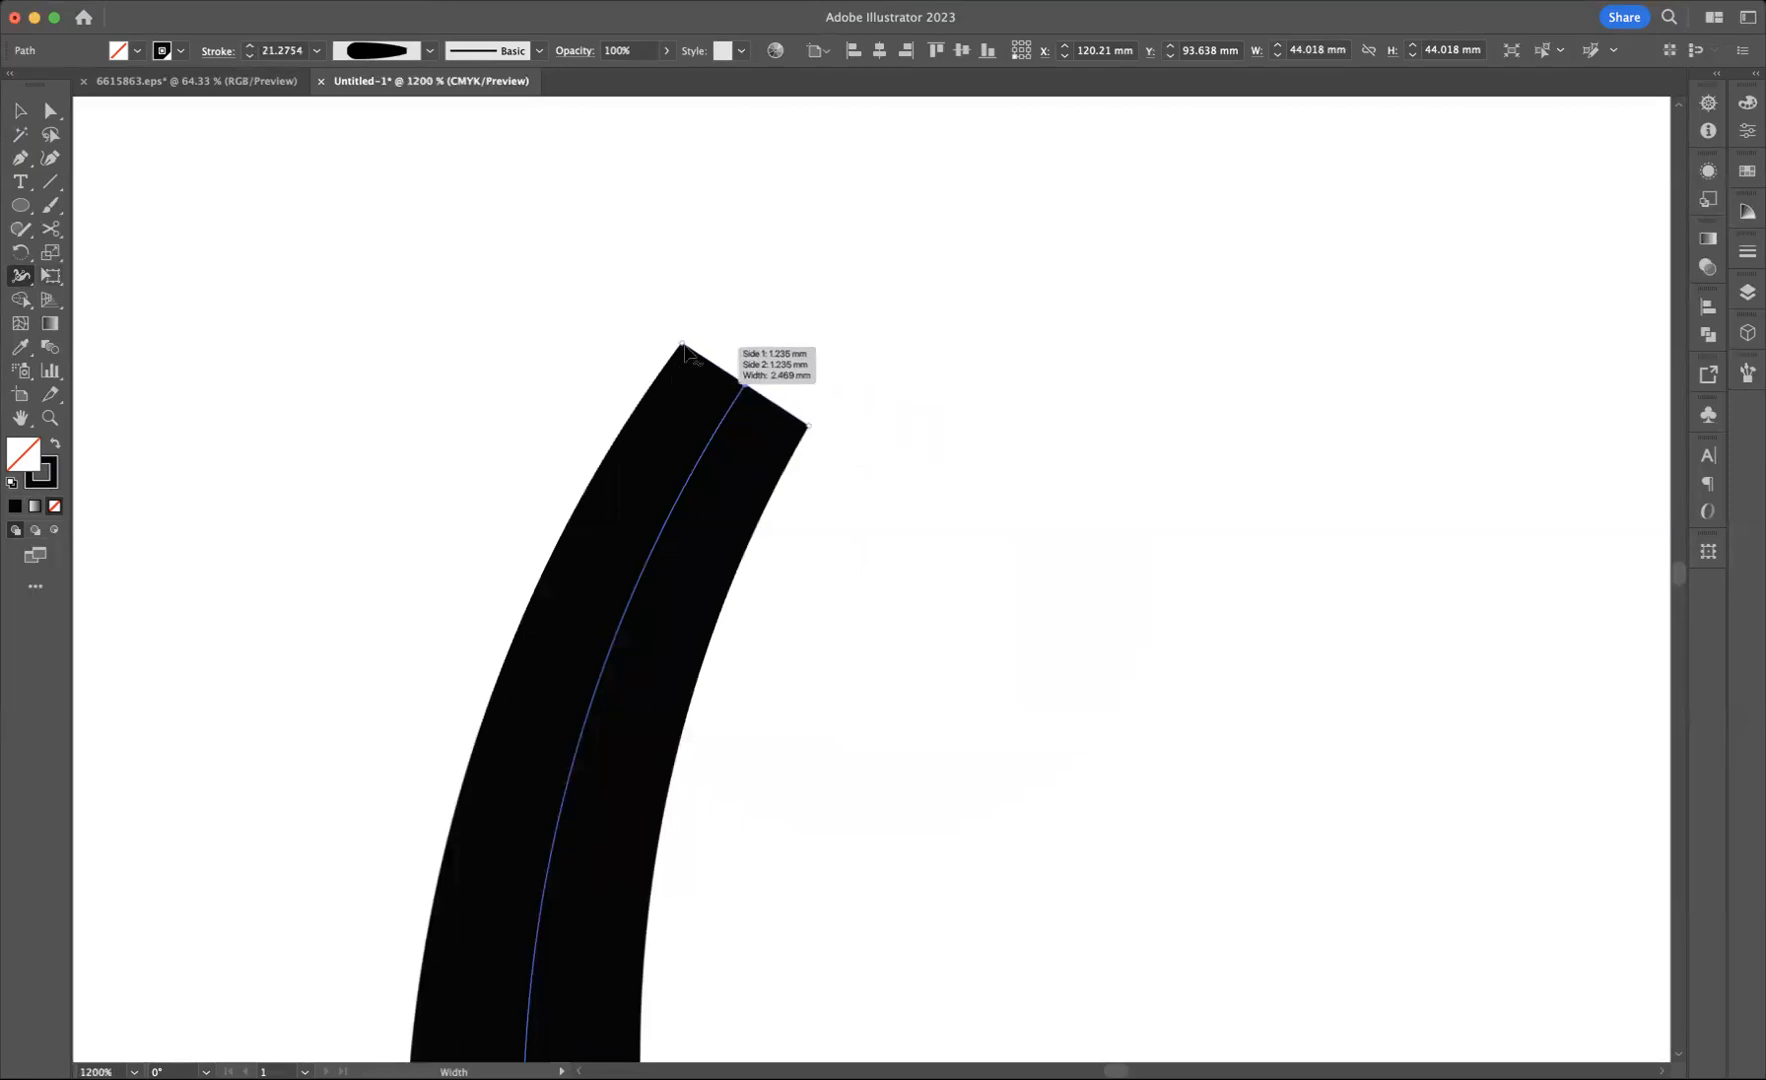
pyautogui.moveTo(681, 348); pyautogui.dragTo(746, 386)
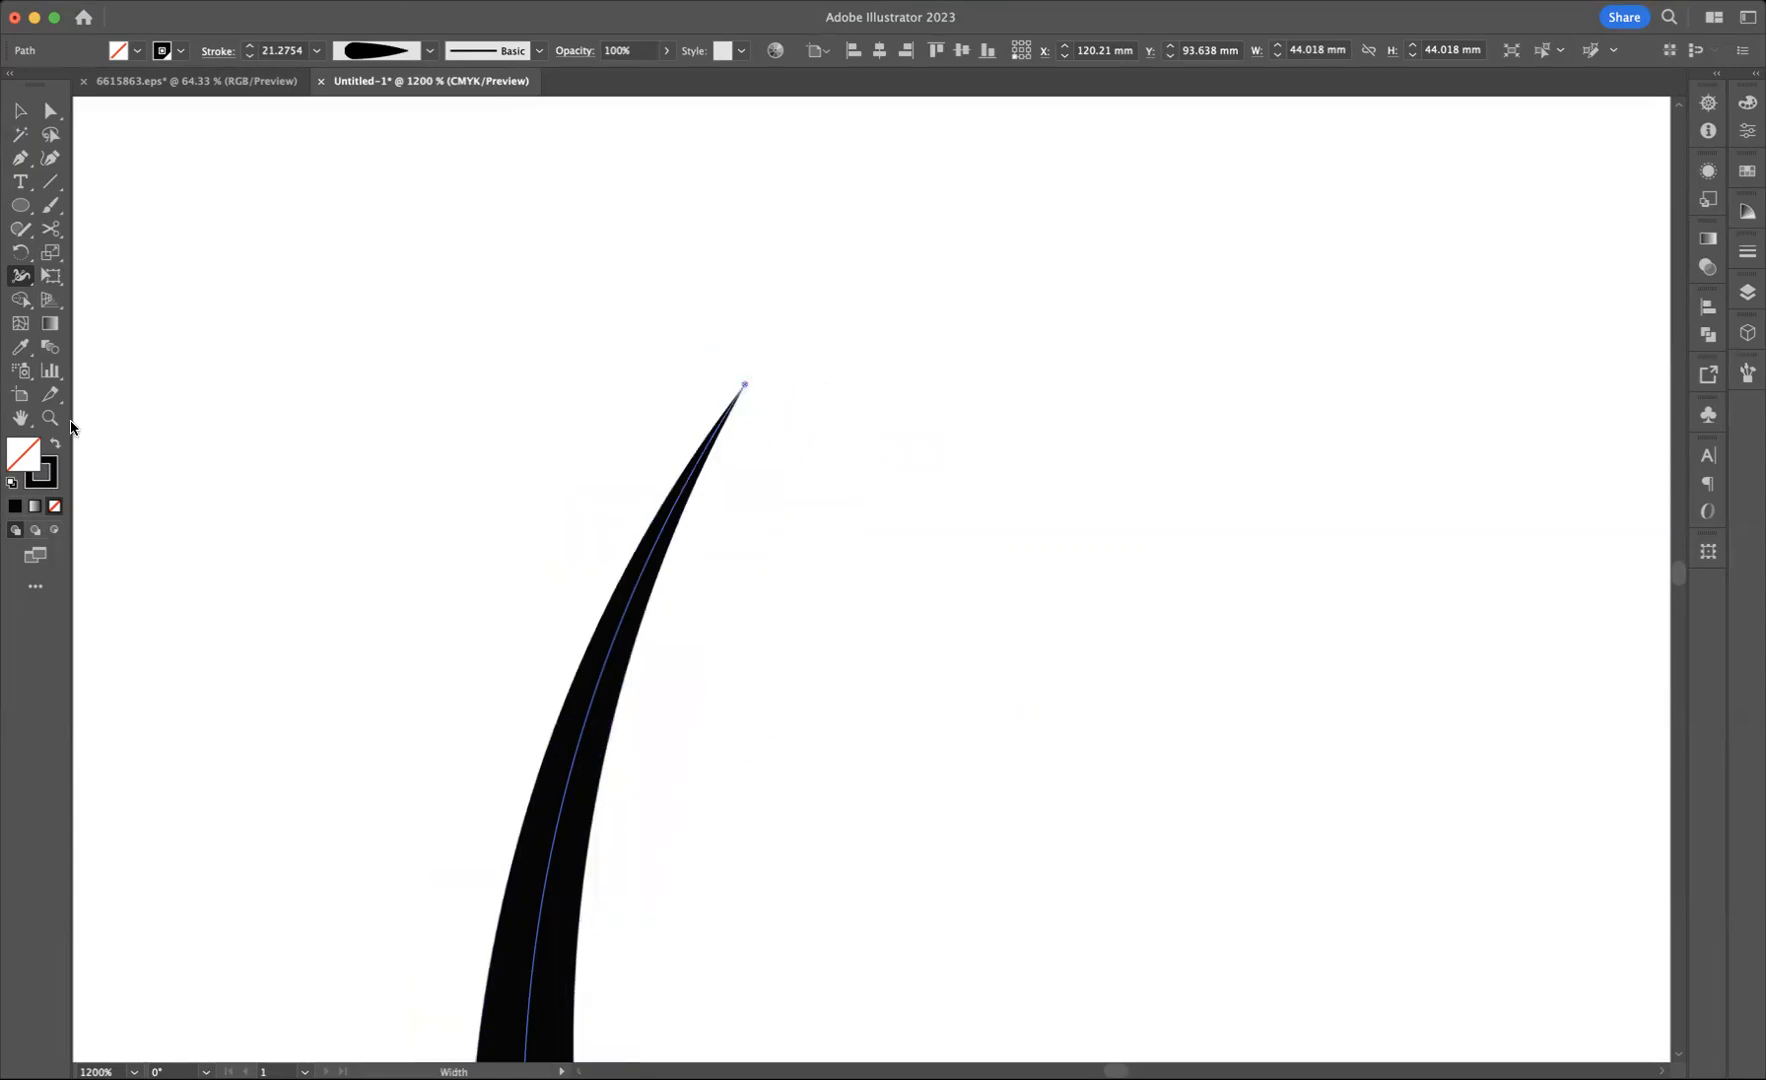
# Step: Narrow the stroke at the upper-right width point to about 14.8 pt and give the stroke a round cap
pyautogui.press('super+minus')
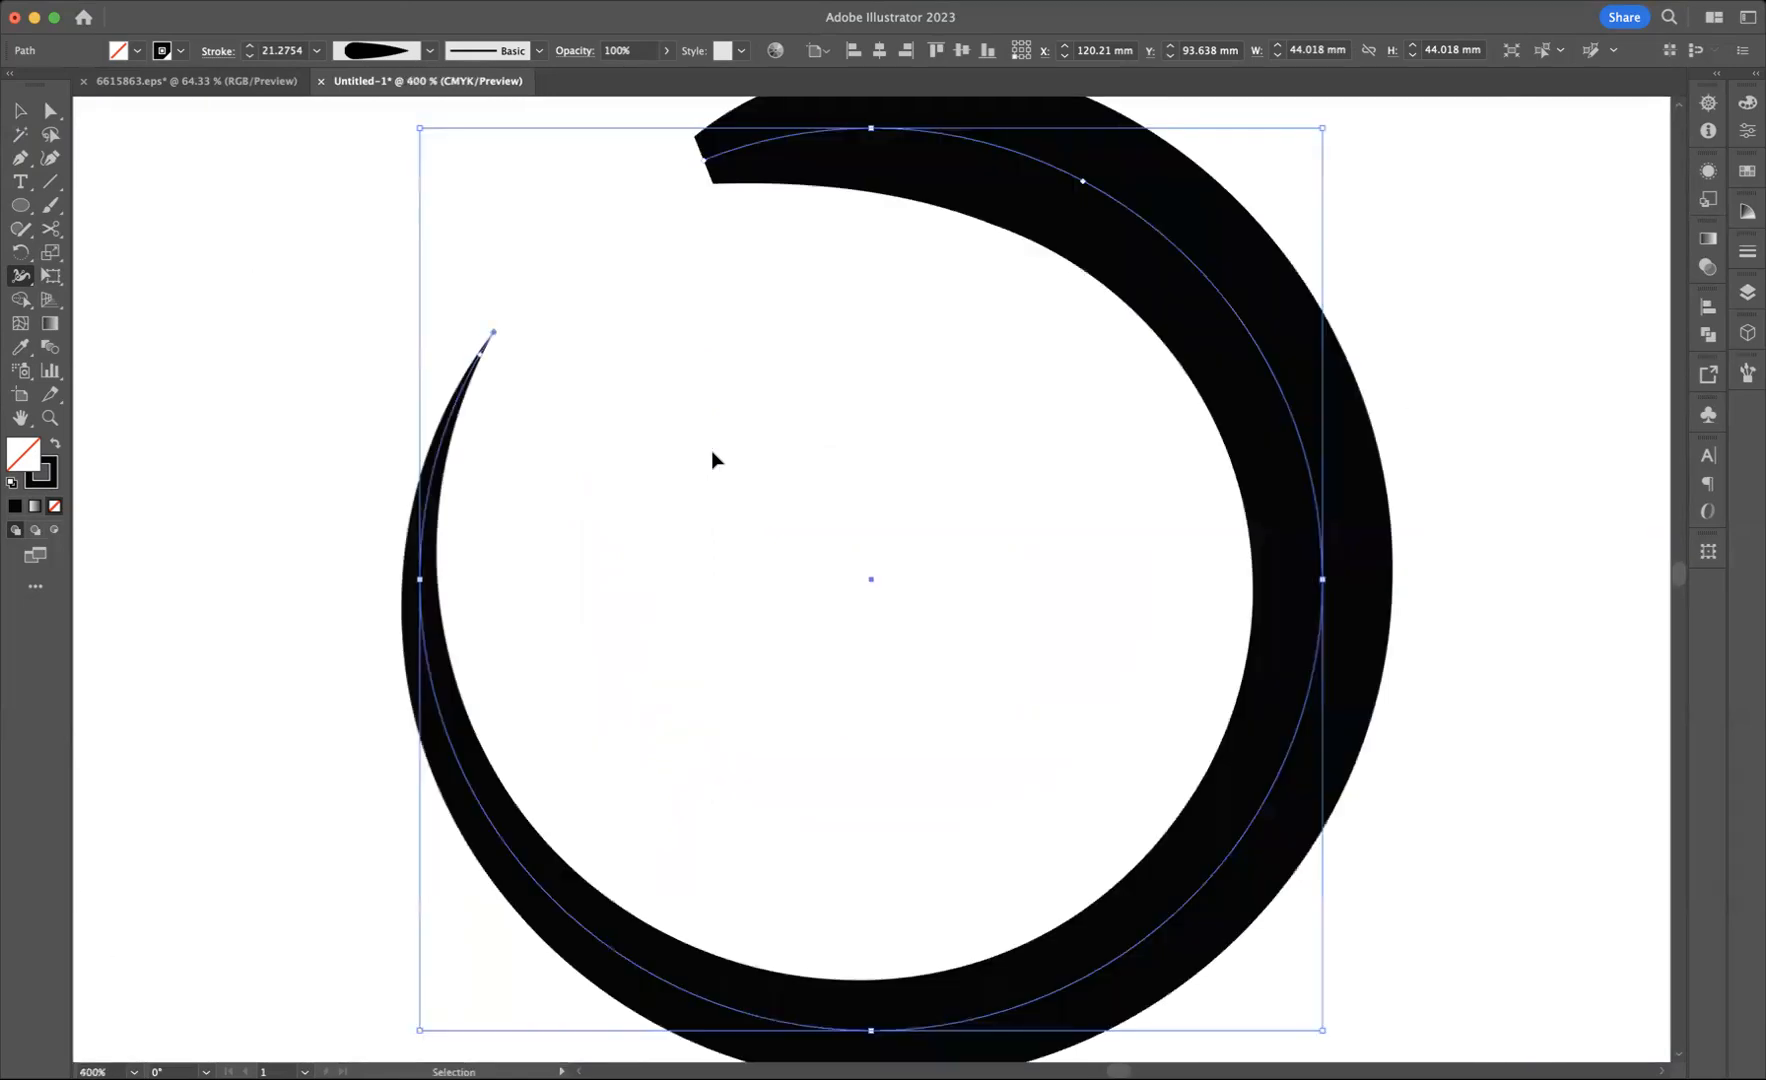
pyautogui.press('super+minus')
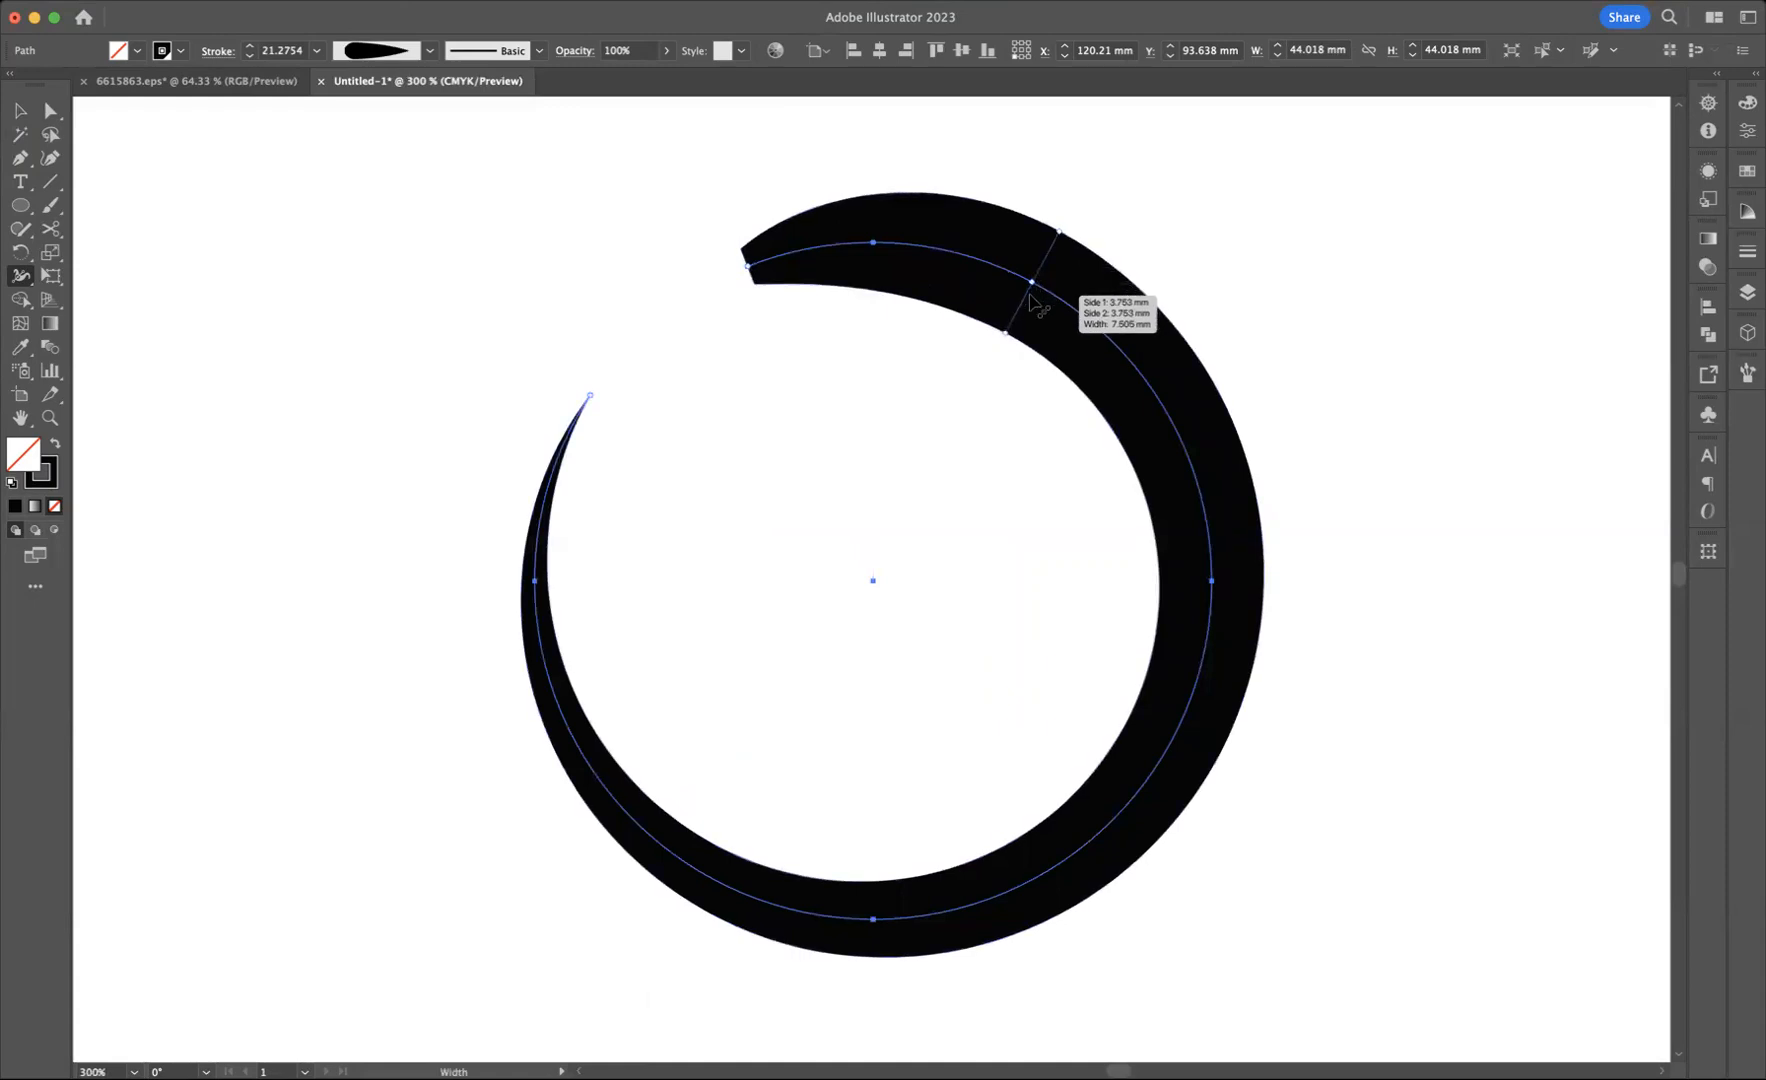
pyautogui.moveTo(1060, 237); pyautogui.dragTo(1052, 254)
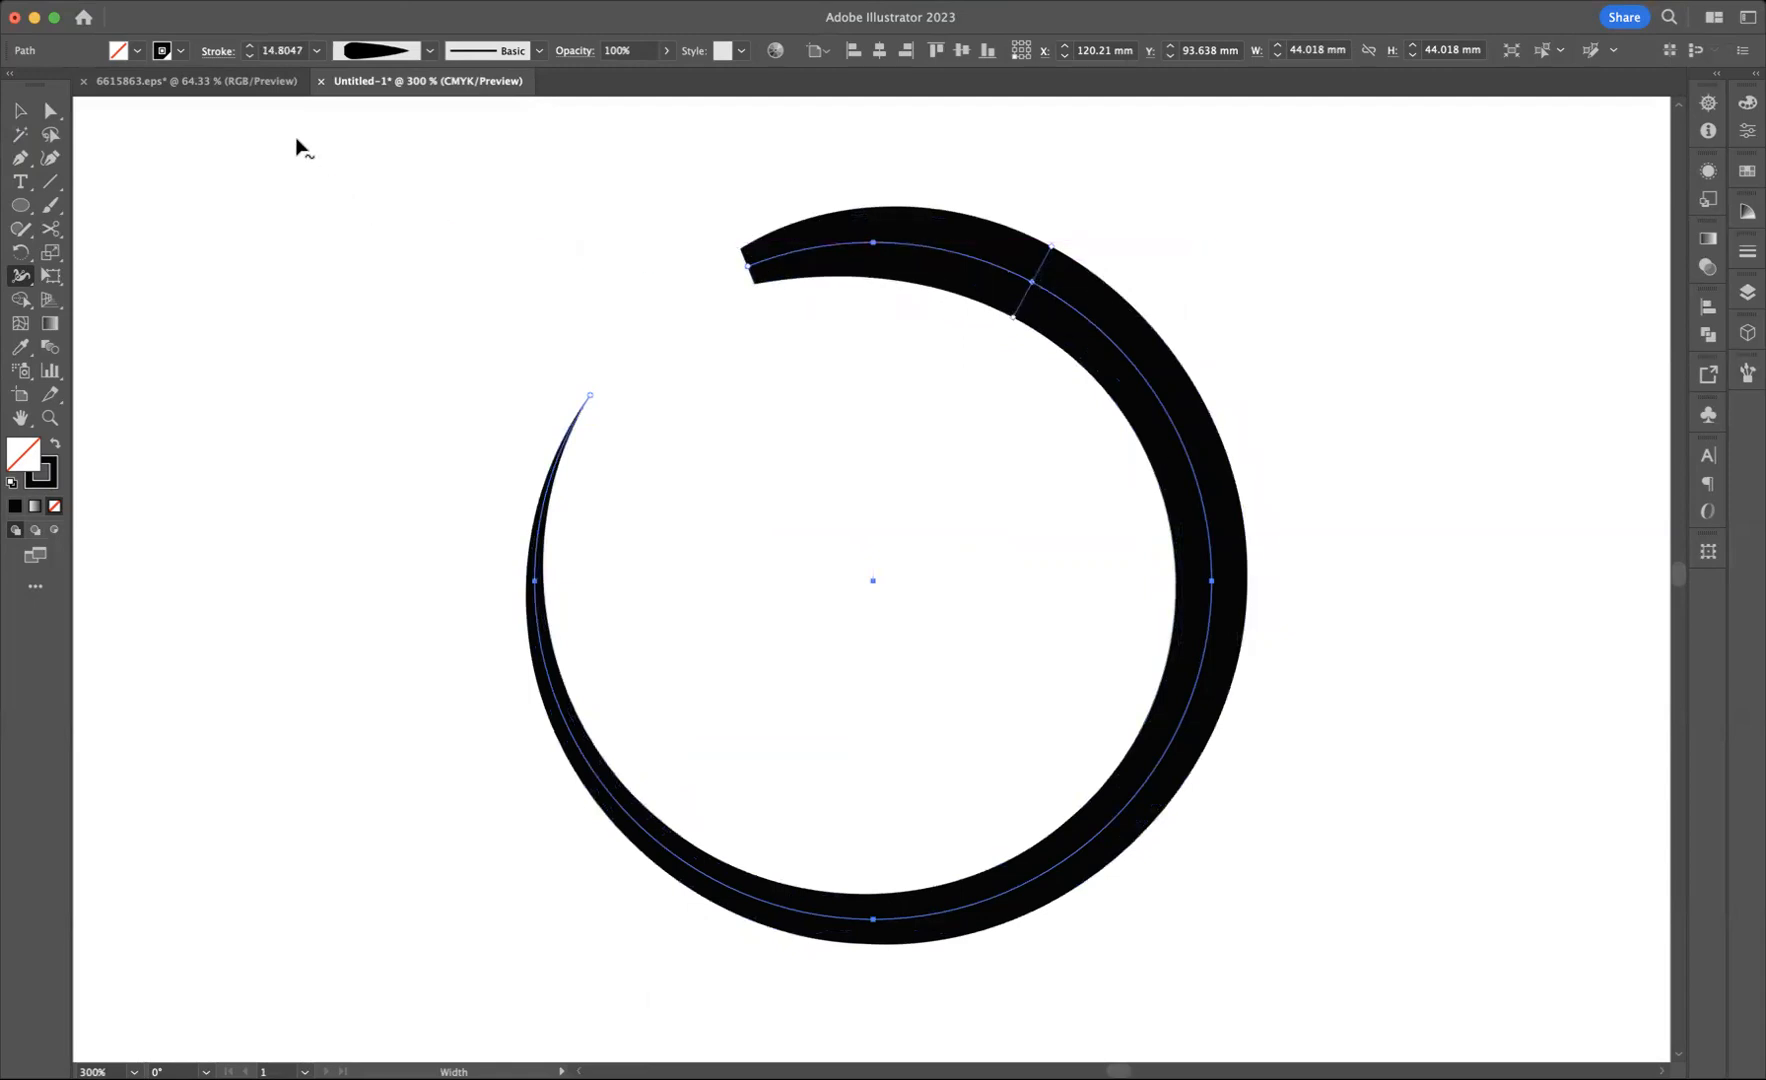
pyautogui.click(219, 52)
pyautogui.click(104, 100)
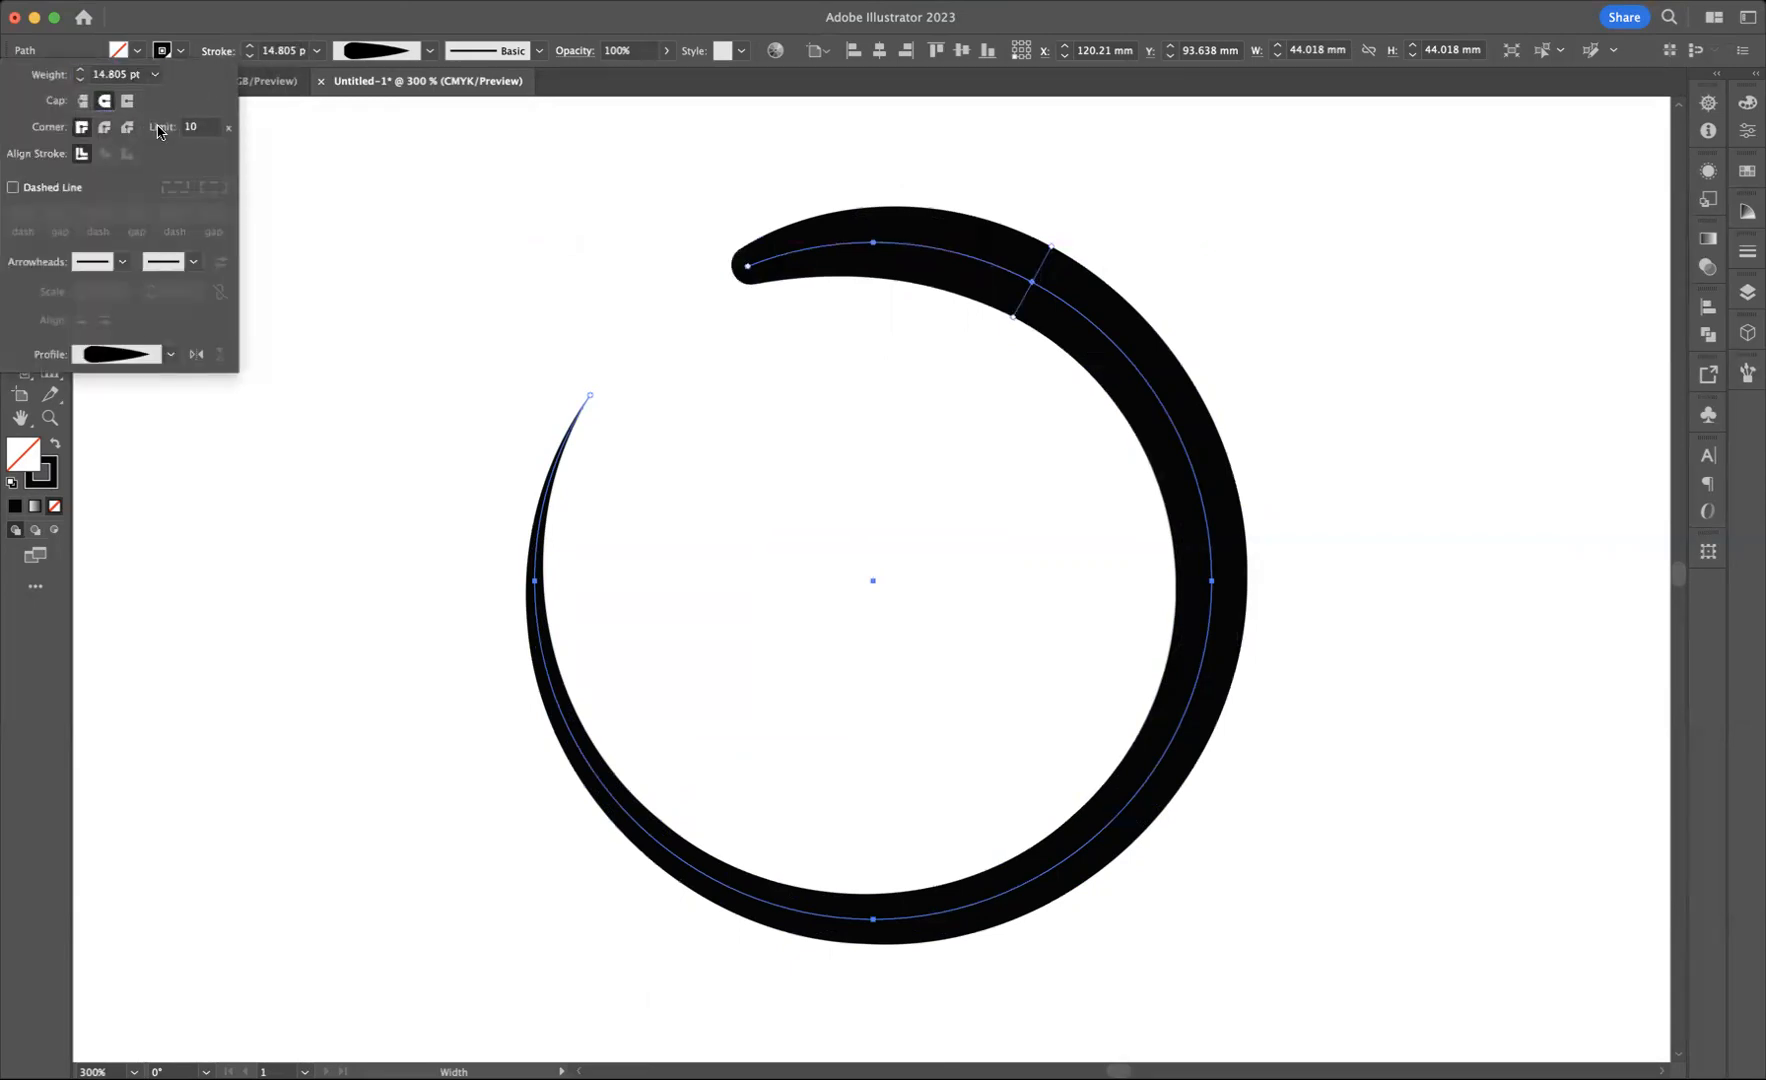
pyautogui.click(1332, 384)
# Step: Widen the stroke at a new width point on the lower-right arc to about 15.66 pt, and pinch it narrower on the upper-right arc
pyautogui.moveTo(1147, 780)
pyautogui.mouseDown()
pyautogui.moveTo(1208, 822)
pyautogui.moveTo(1185, 798)
pyautogui.mouseUp()
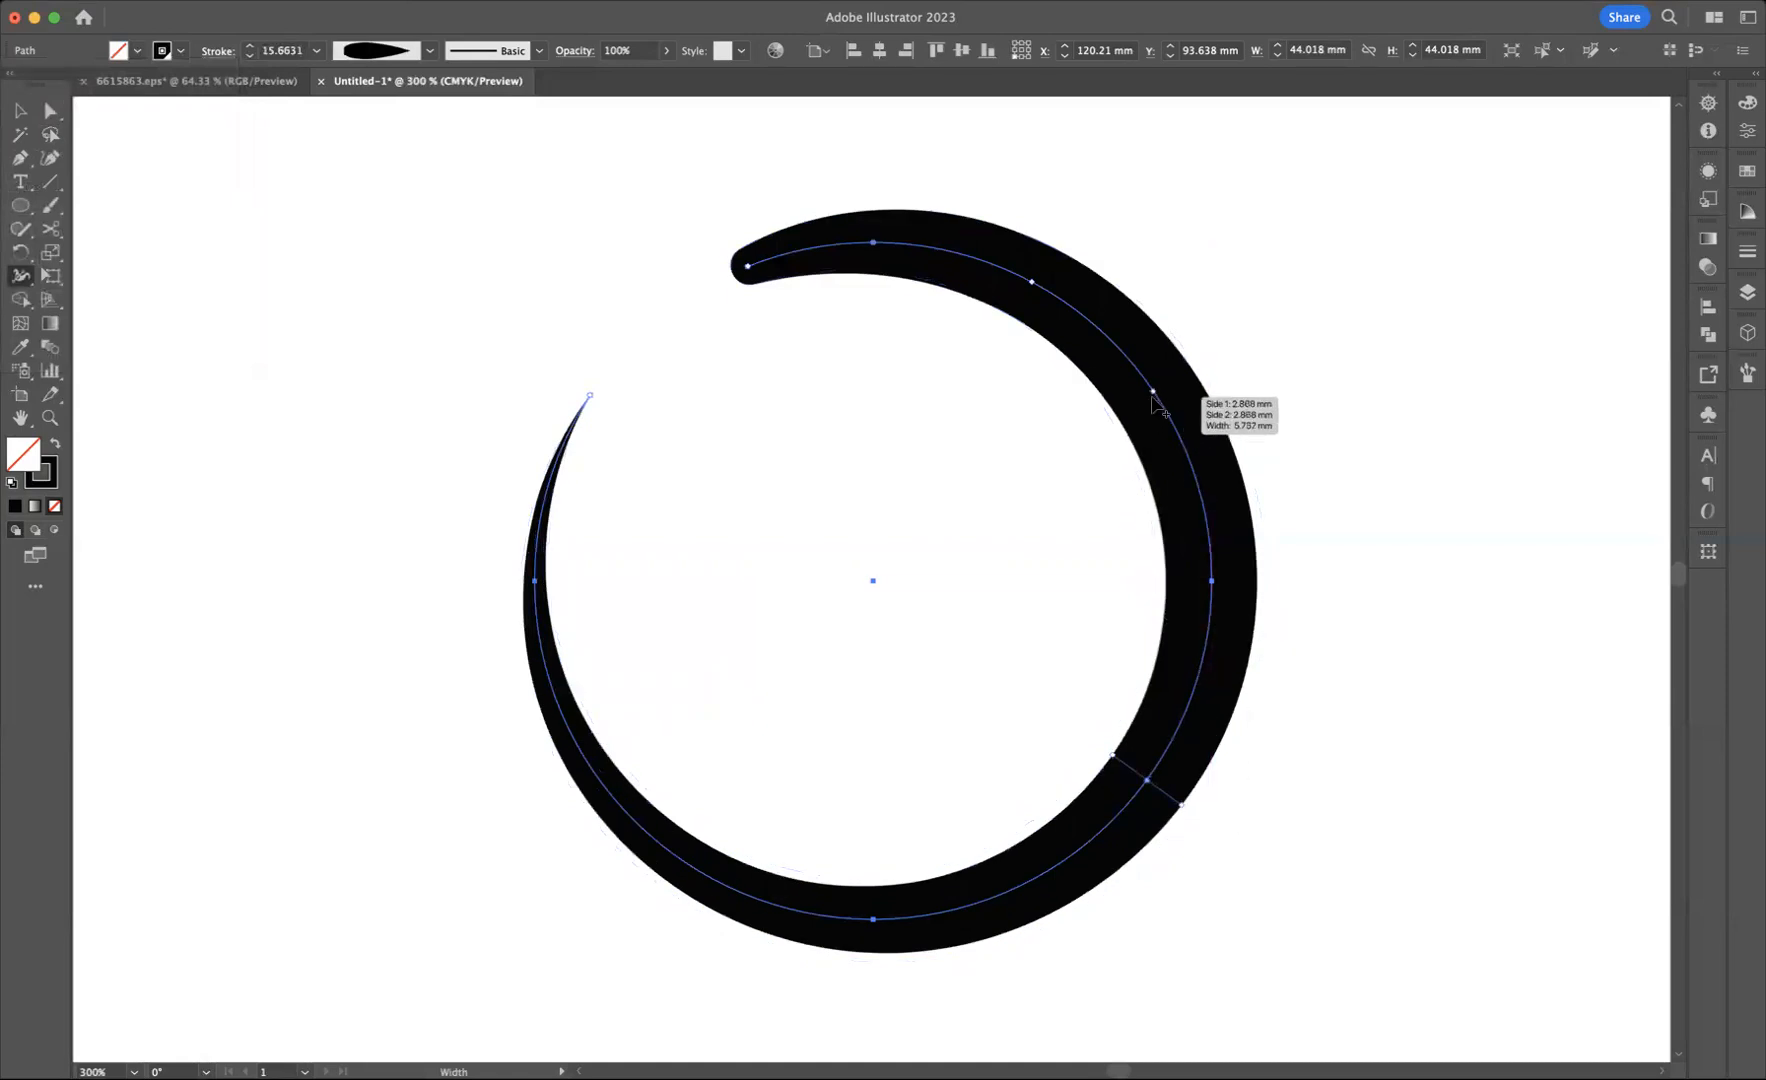
pyautogui.moveTo(1155, 398)
pyautogui.mouseDown()
pyautogui.moveTo(1120, 434)
pyautogui.moveTo(1143, 425)
pyautogui.mouseUp()
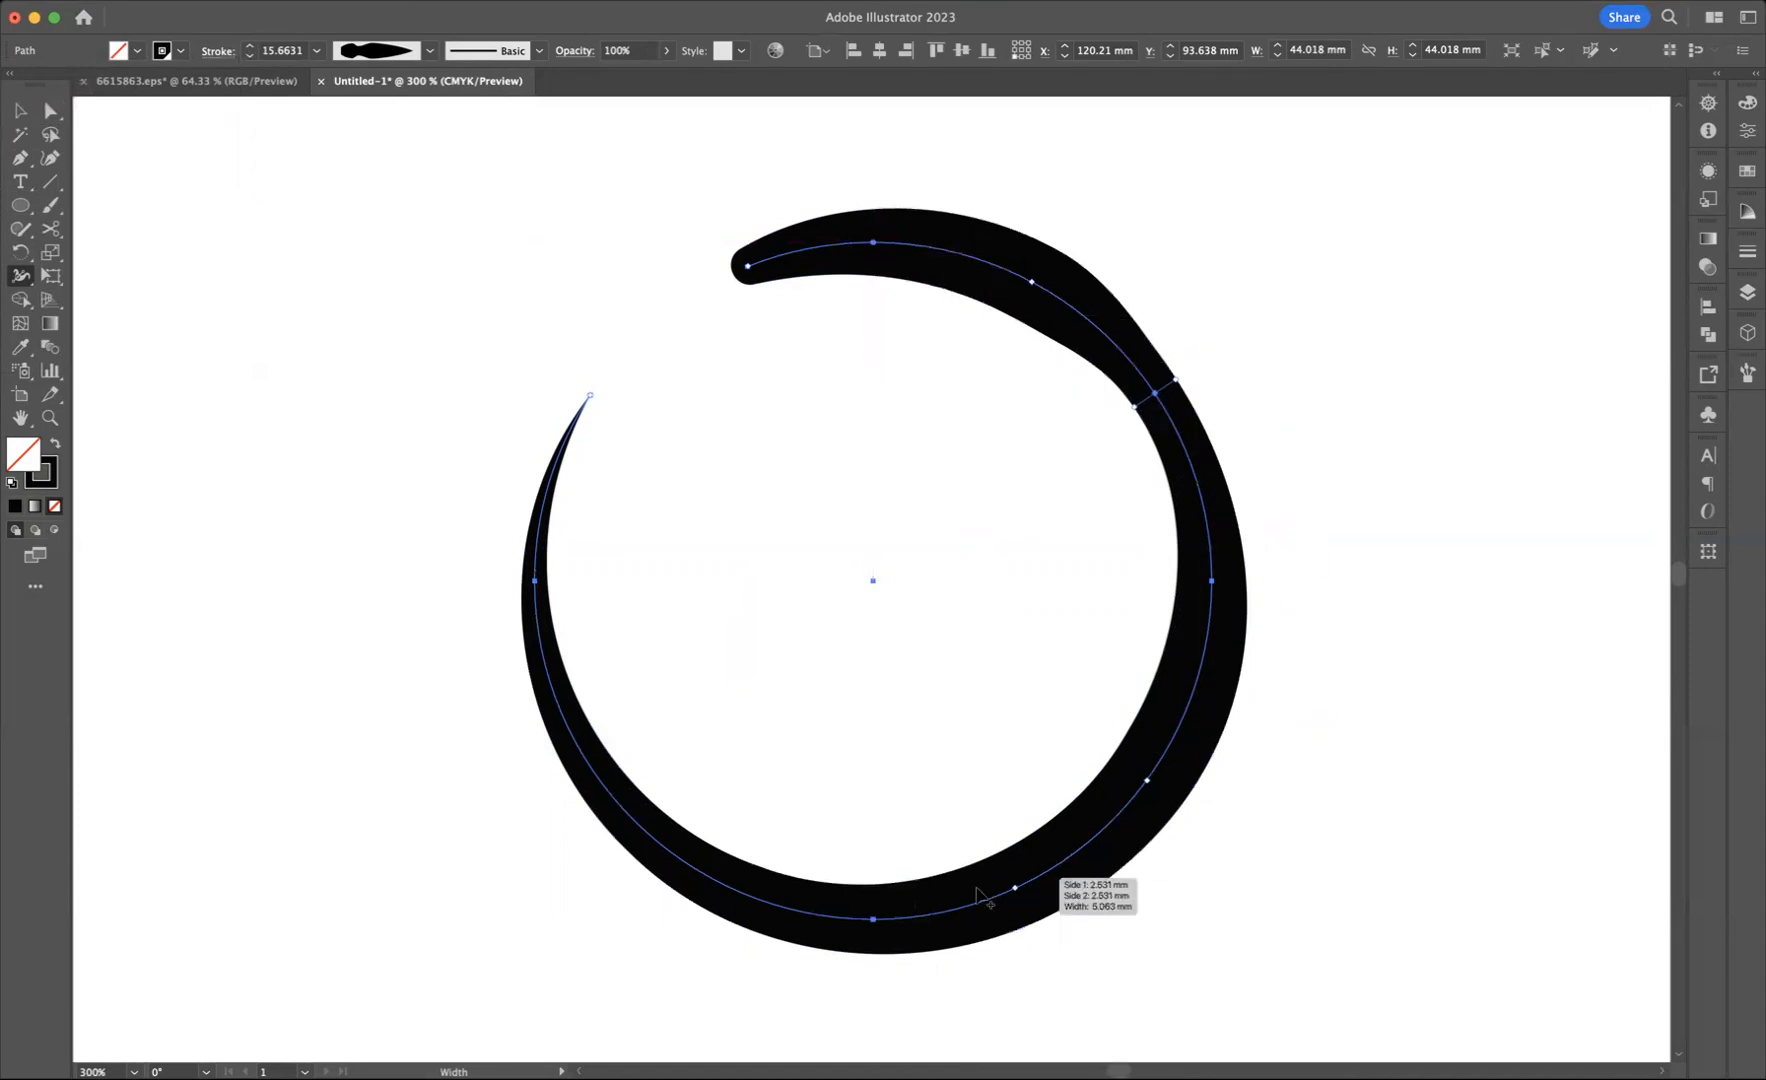
# Step: Save the circle's custom stroke shape as a width profile named New Width and check it in the profile list
pyautogui.click(426, 57)
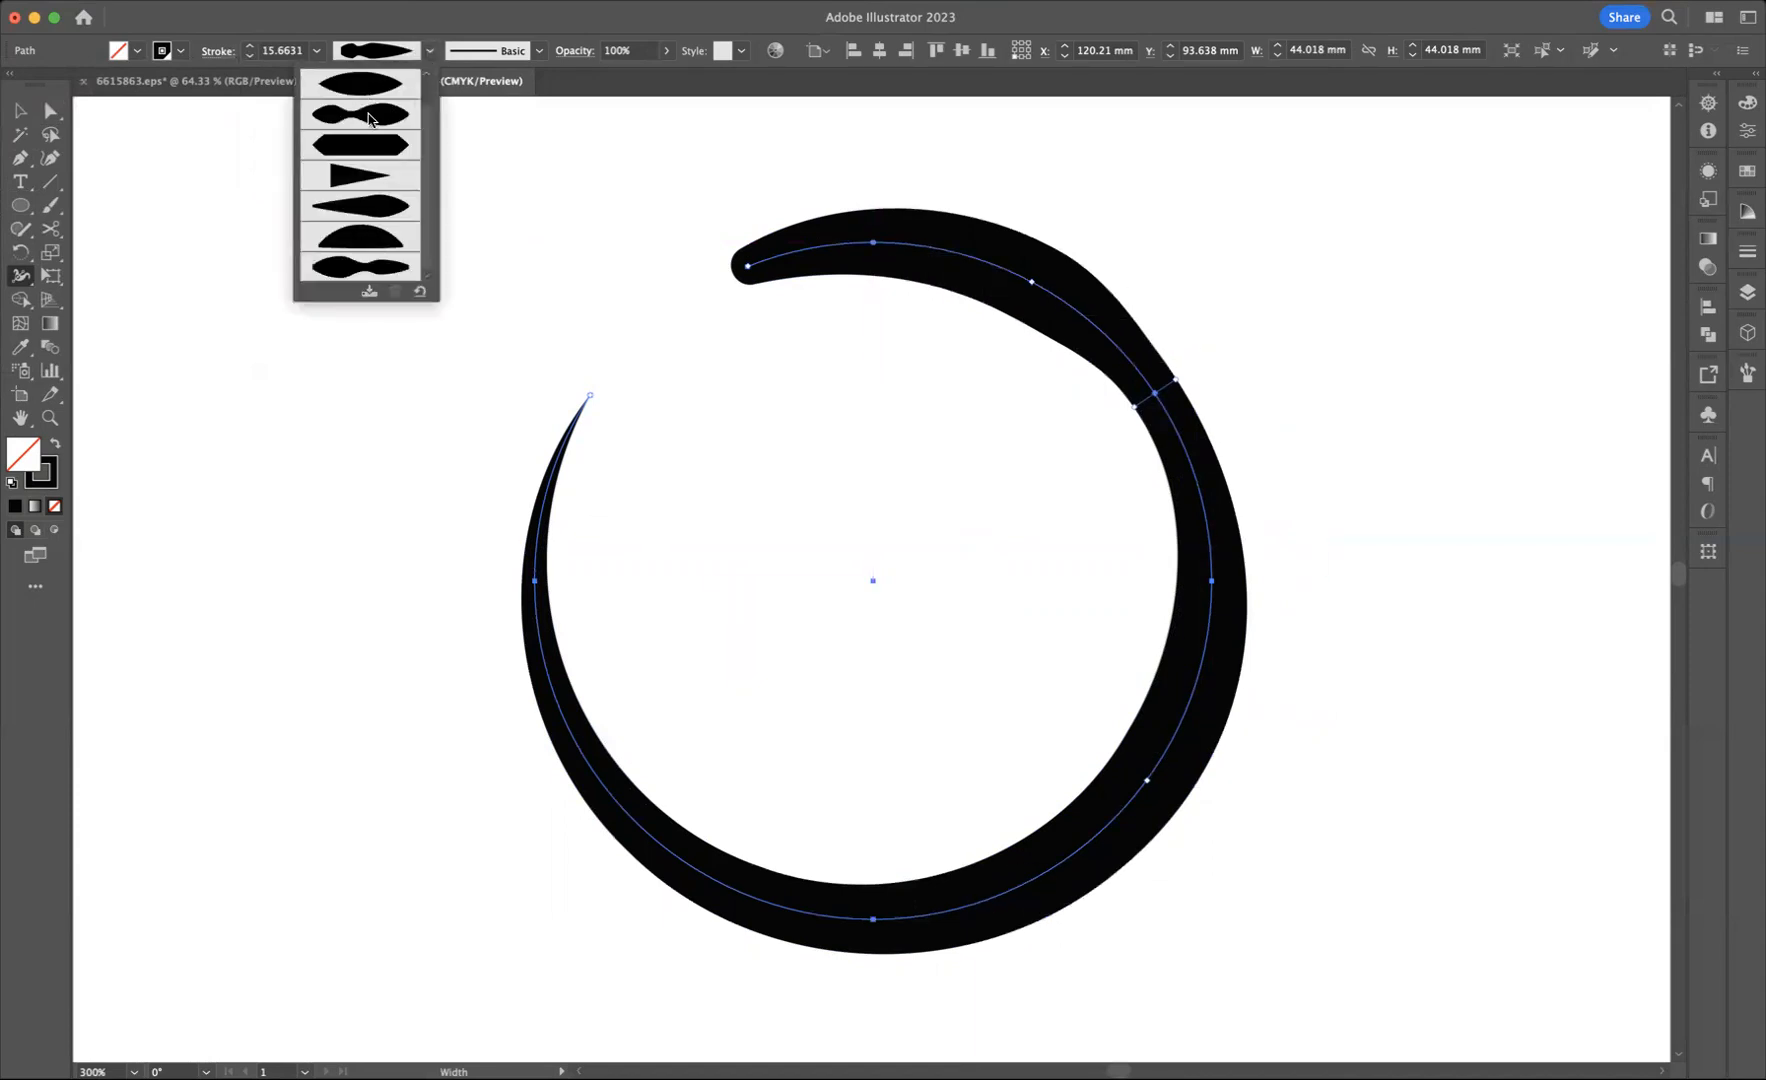
pyautogui.click(372, 292)
pyautogui.press('BackSpace')
pyautogui.write('New Width')
pyautogui.click(1034, 577)
pyautogui.click(430, 50)
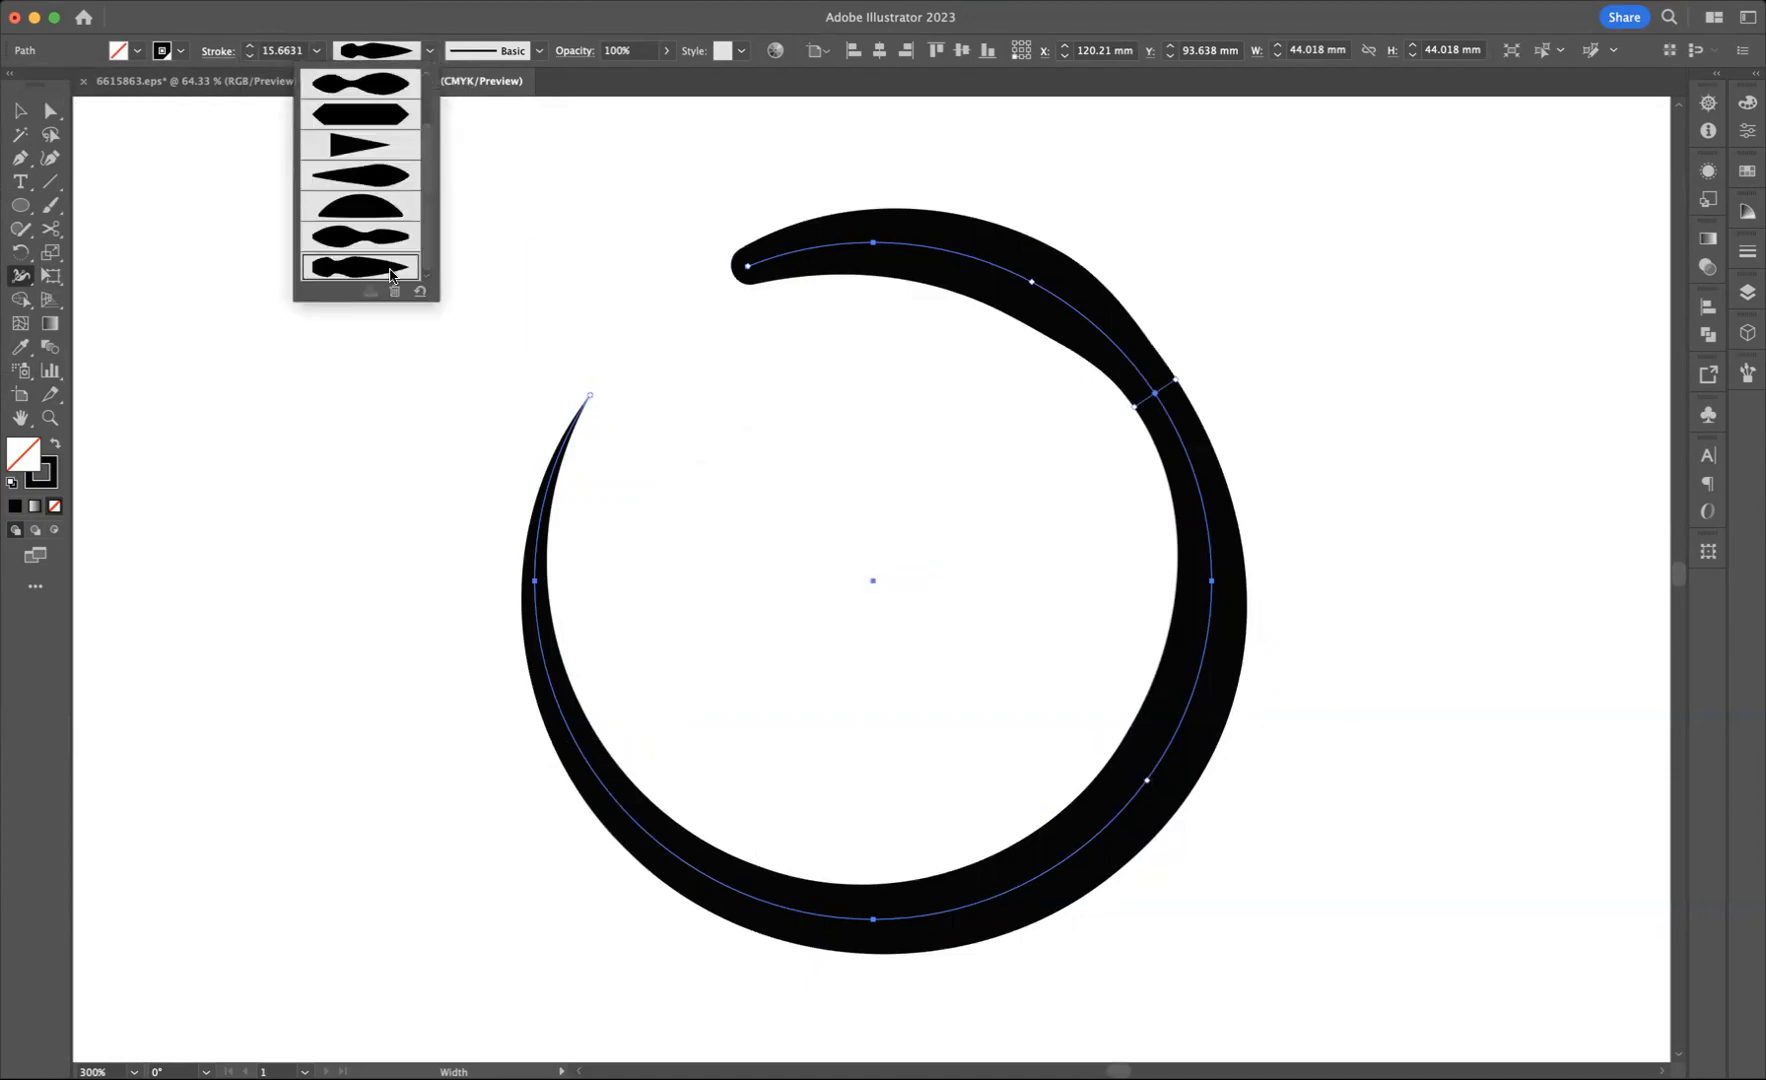
pyautogui.click(435, 443)
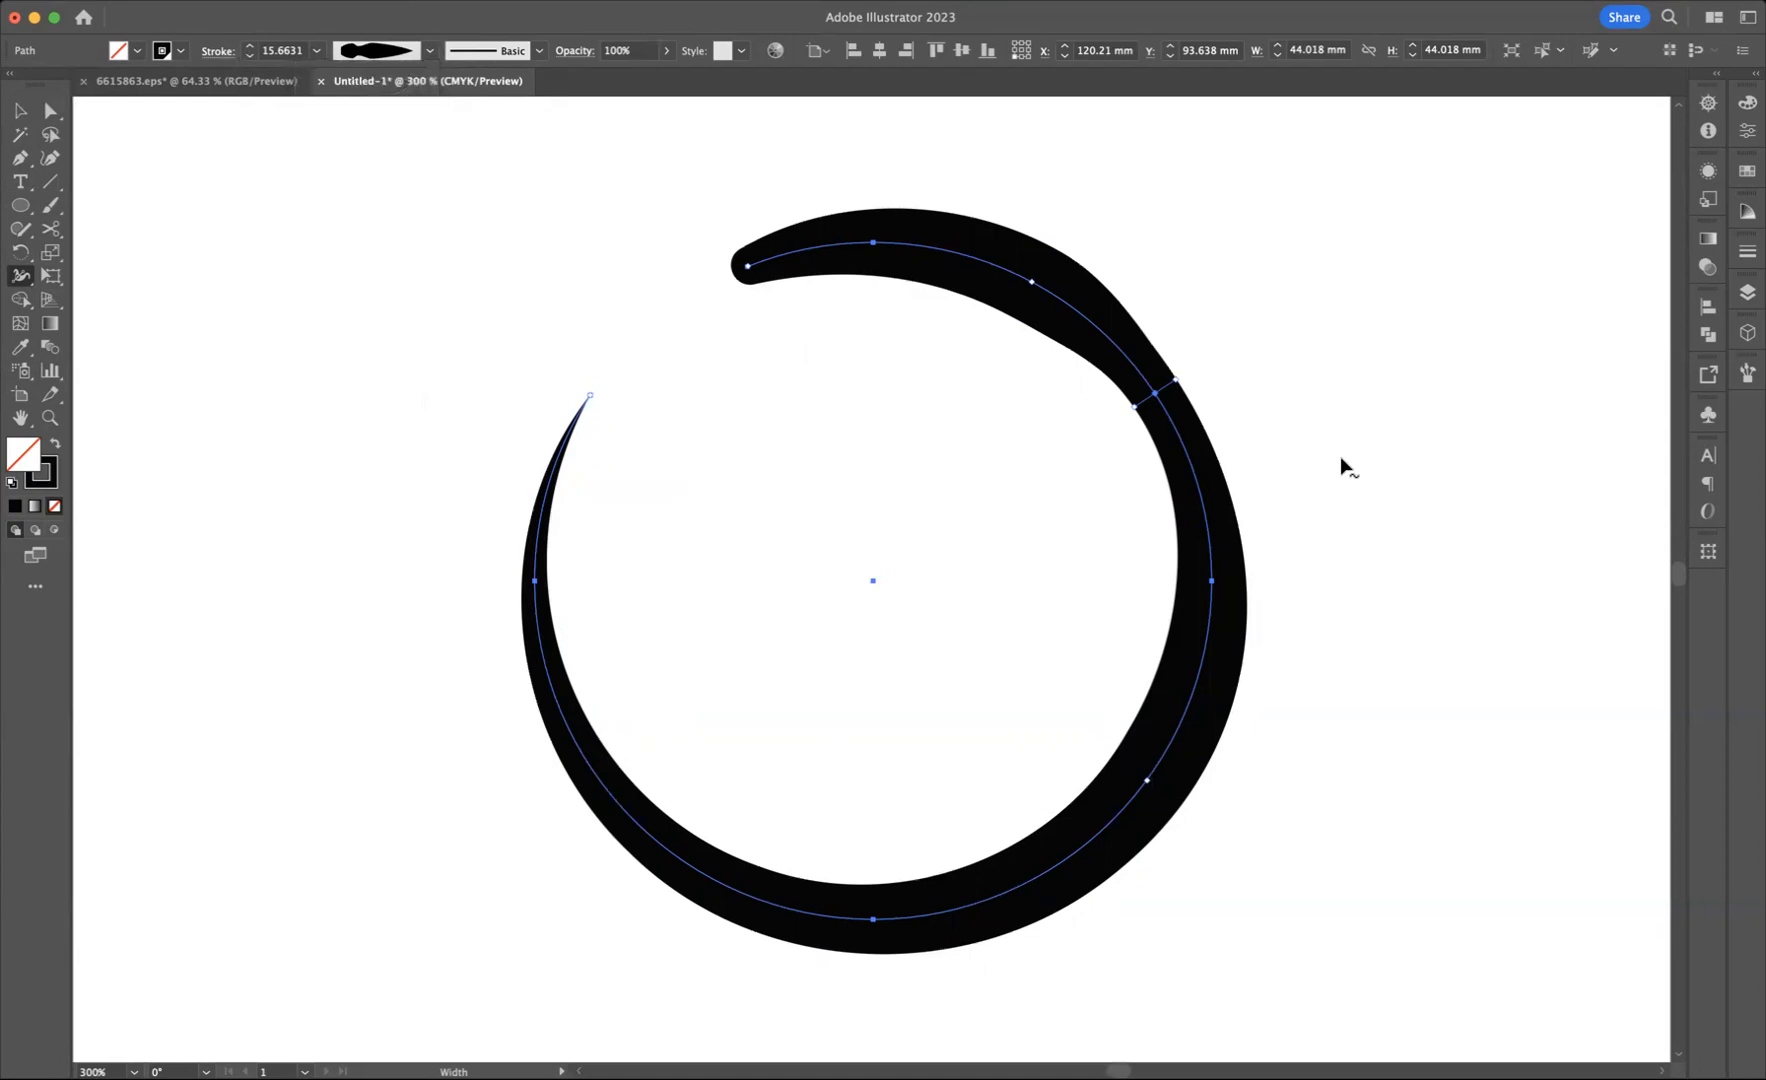
# Step: Draw a wavy five-point path about 59.5 by 37 mm in the empty area beside the circle with the Curvature tool
pyautogui.moveTo(1411, 607); pyautogui.dragTo(808, 630)
pyautogui.moveTo(1080, 592); pyautogui.dragTo(770, 564)
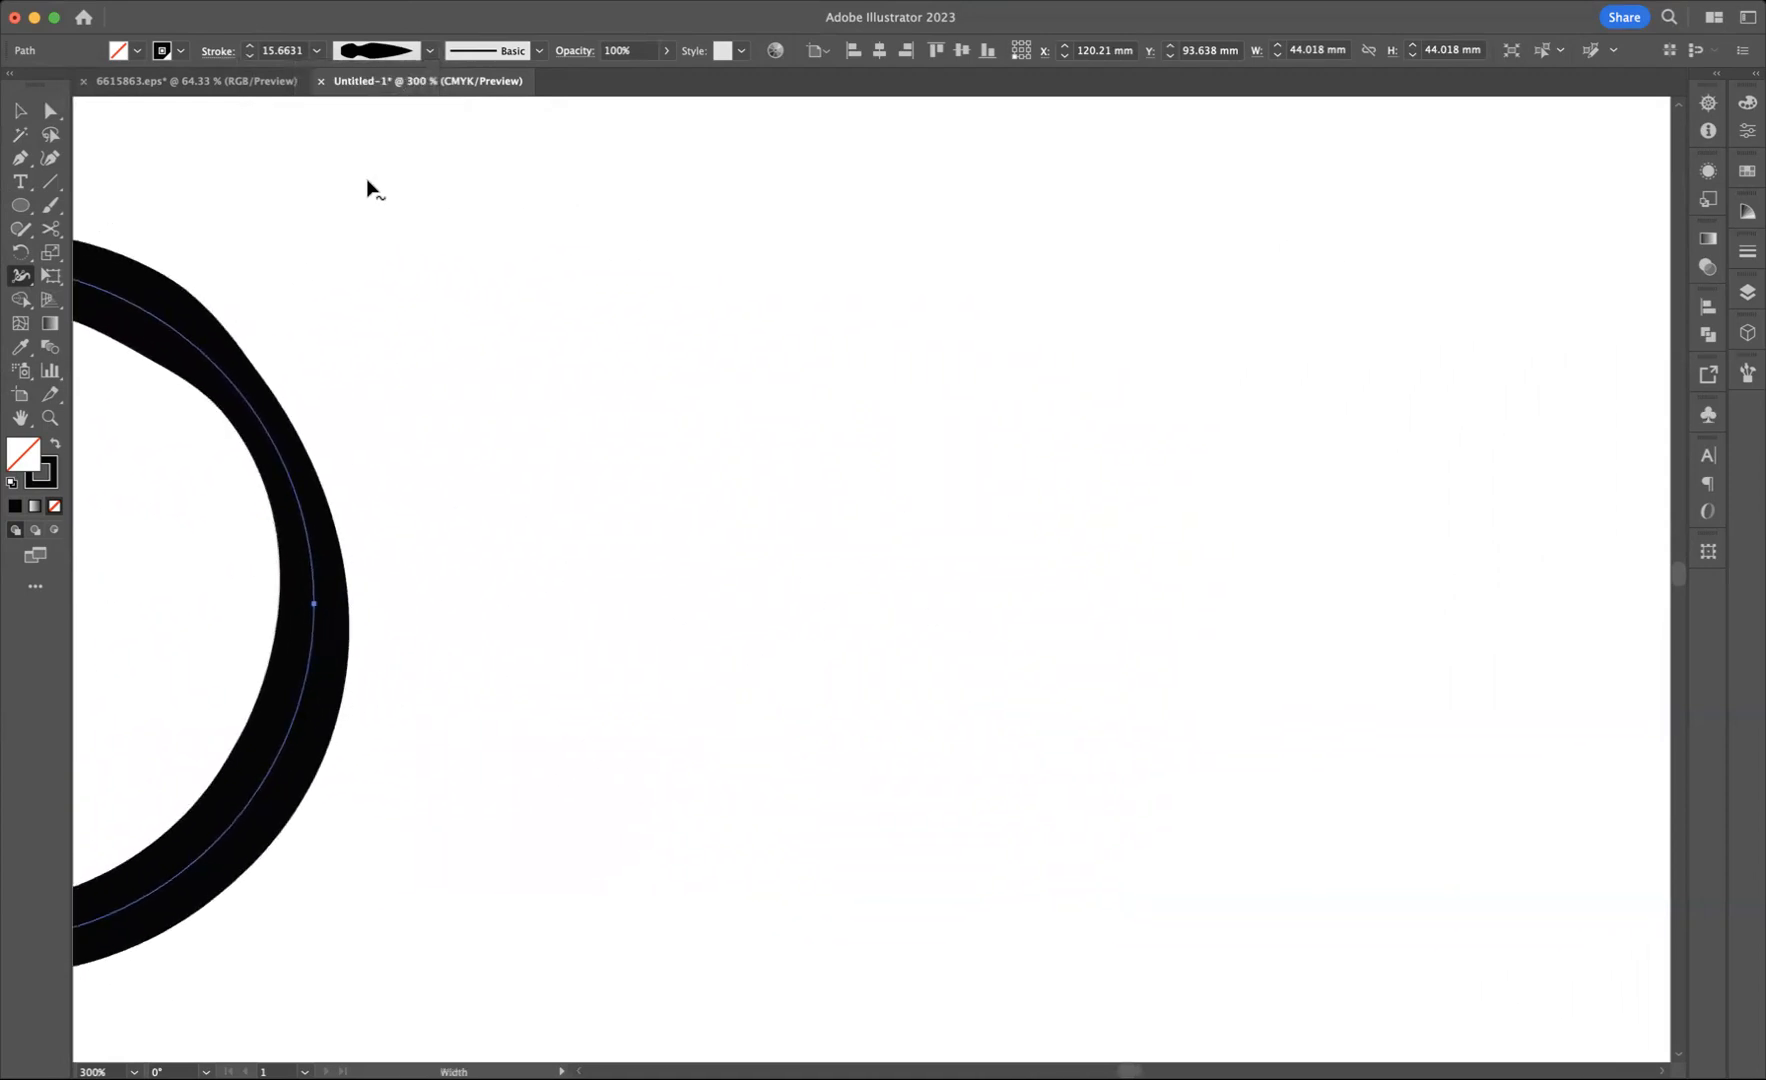
pyautogui.click(48, 160)
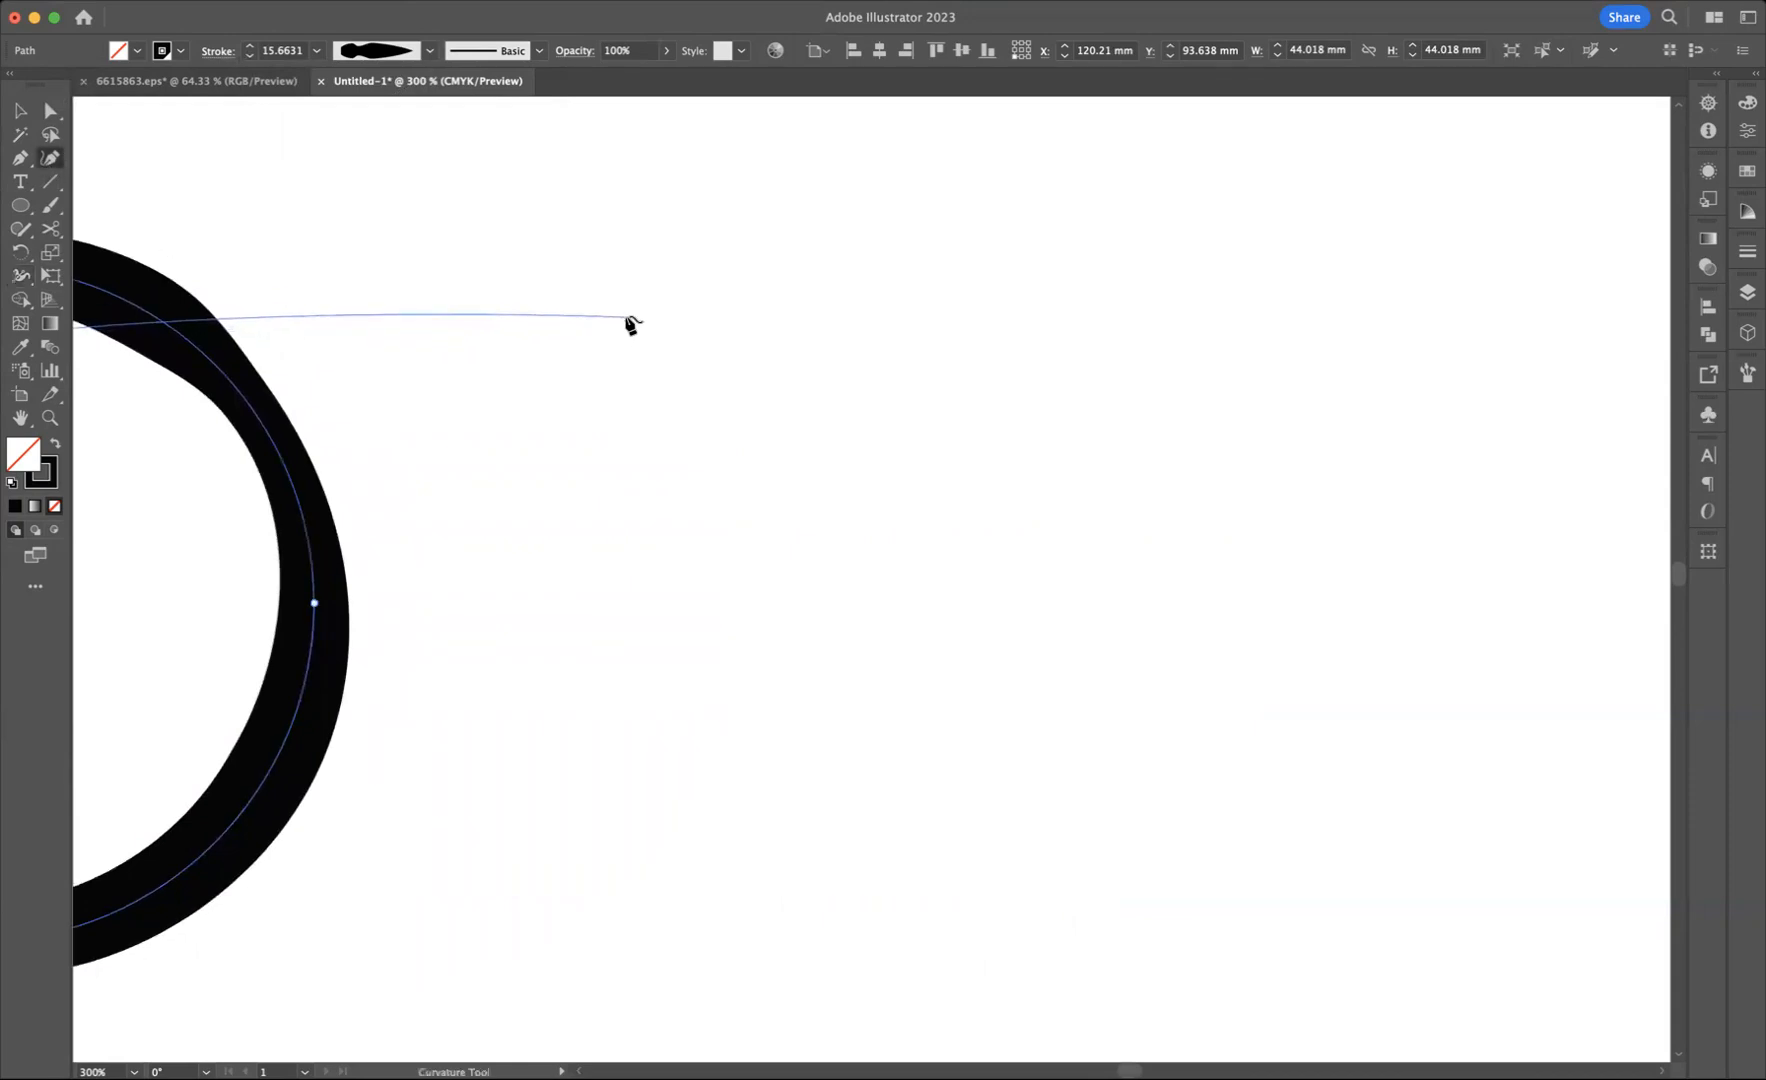
pyautogui.click(21, 112)
pyautogui.click(473, 185)
pyautogui.click(50, 158)
pyautogui.click(572, 301)
pyautogui.click(800, 260)
pyautogui.click(916, 564)
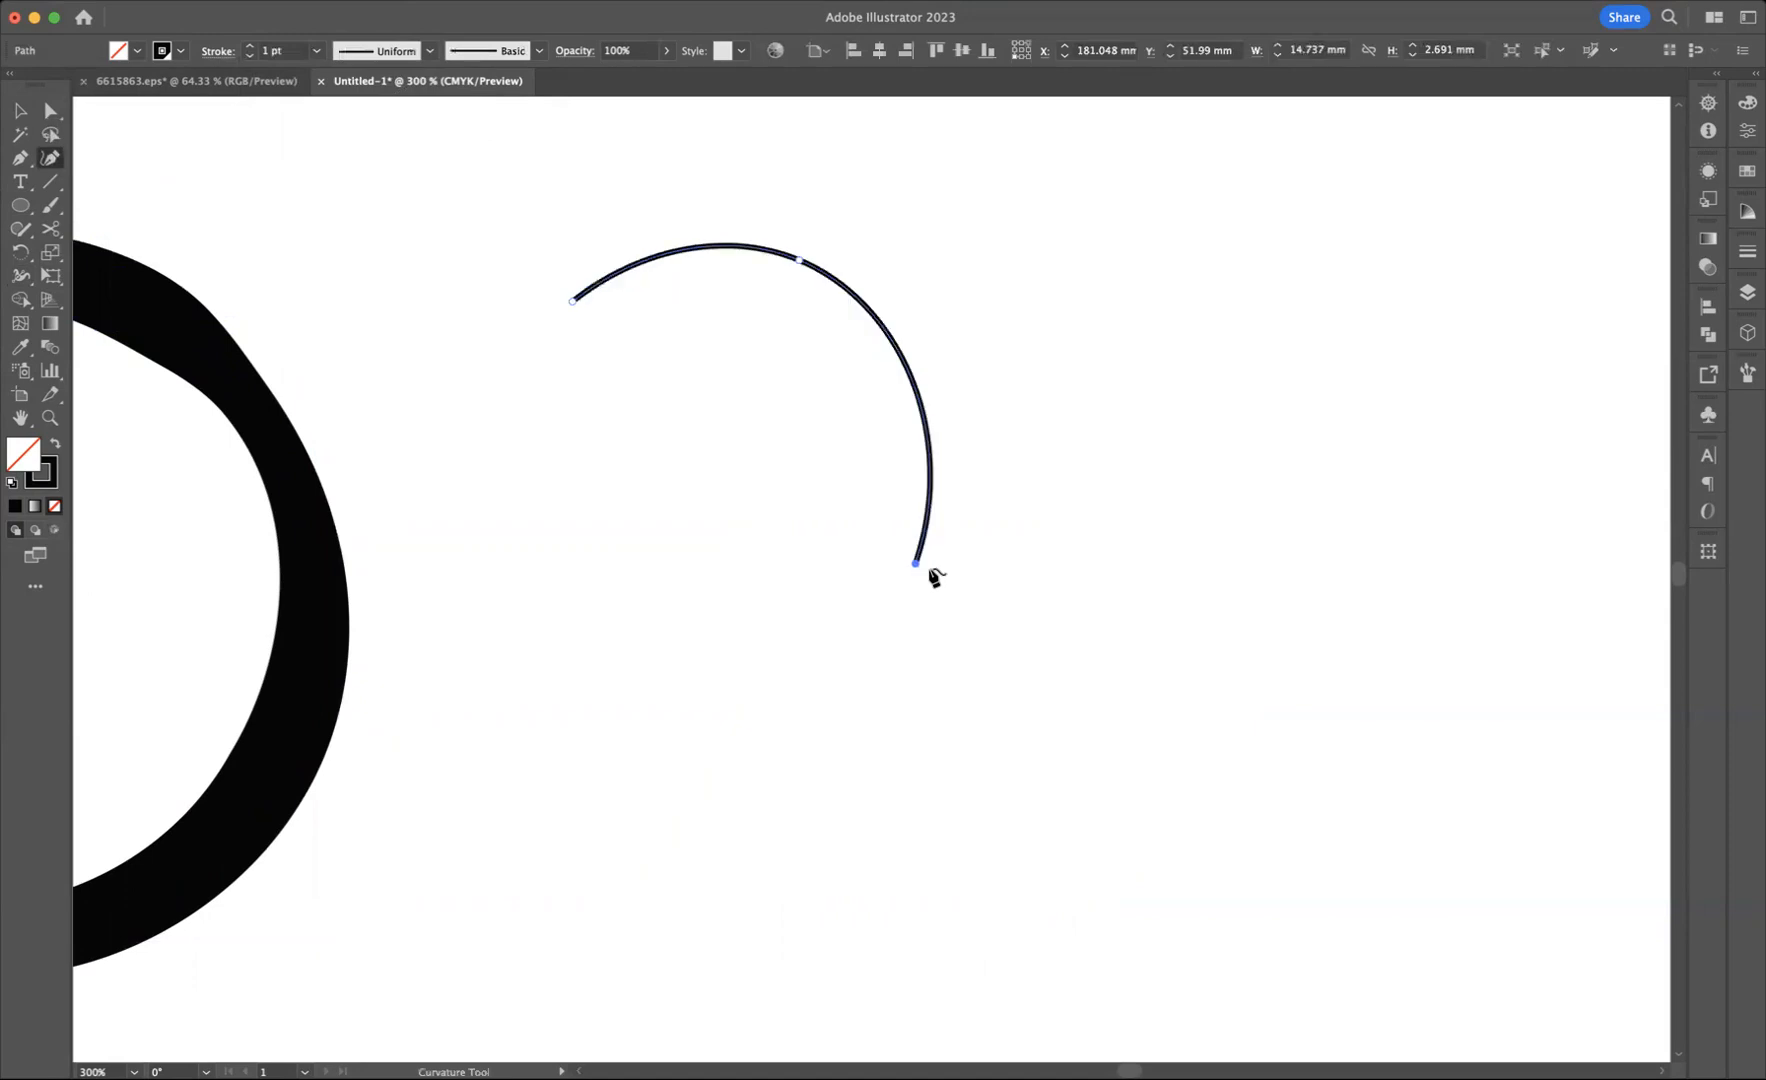
pyautogui.click(1305, 605)
pyautogui.click(1488, 814)
pyautogui.click(21, 112)
pyautogui.click(538, 150)
# Step: Set the wavy path's stroke to 6 pt, apply the saved custom width profile, and deselect the path
pyautogui.moveTo(698, 176); pyautogui.dragTo(862, 452)
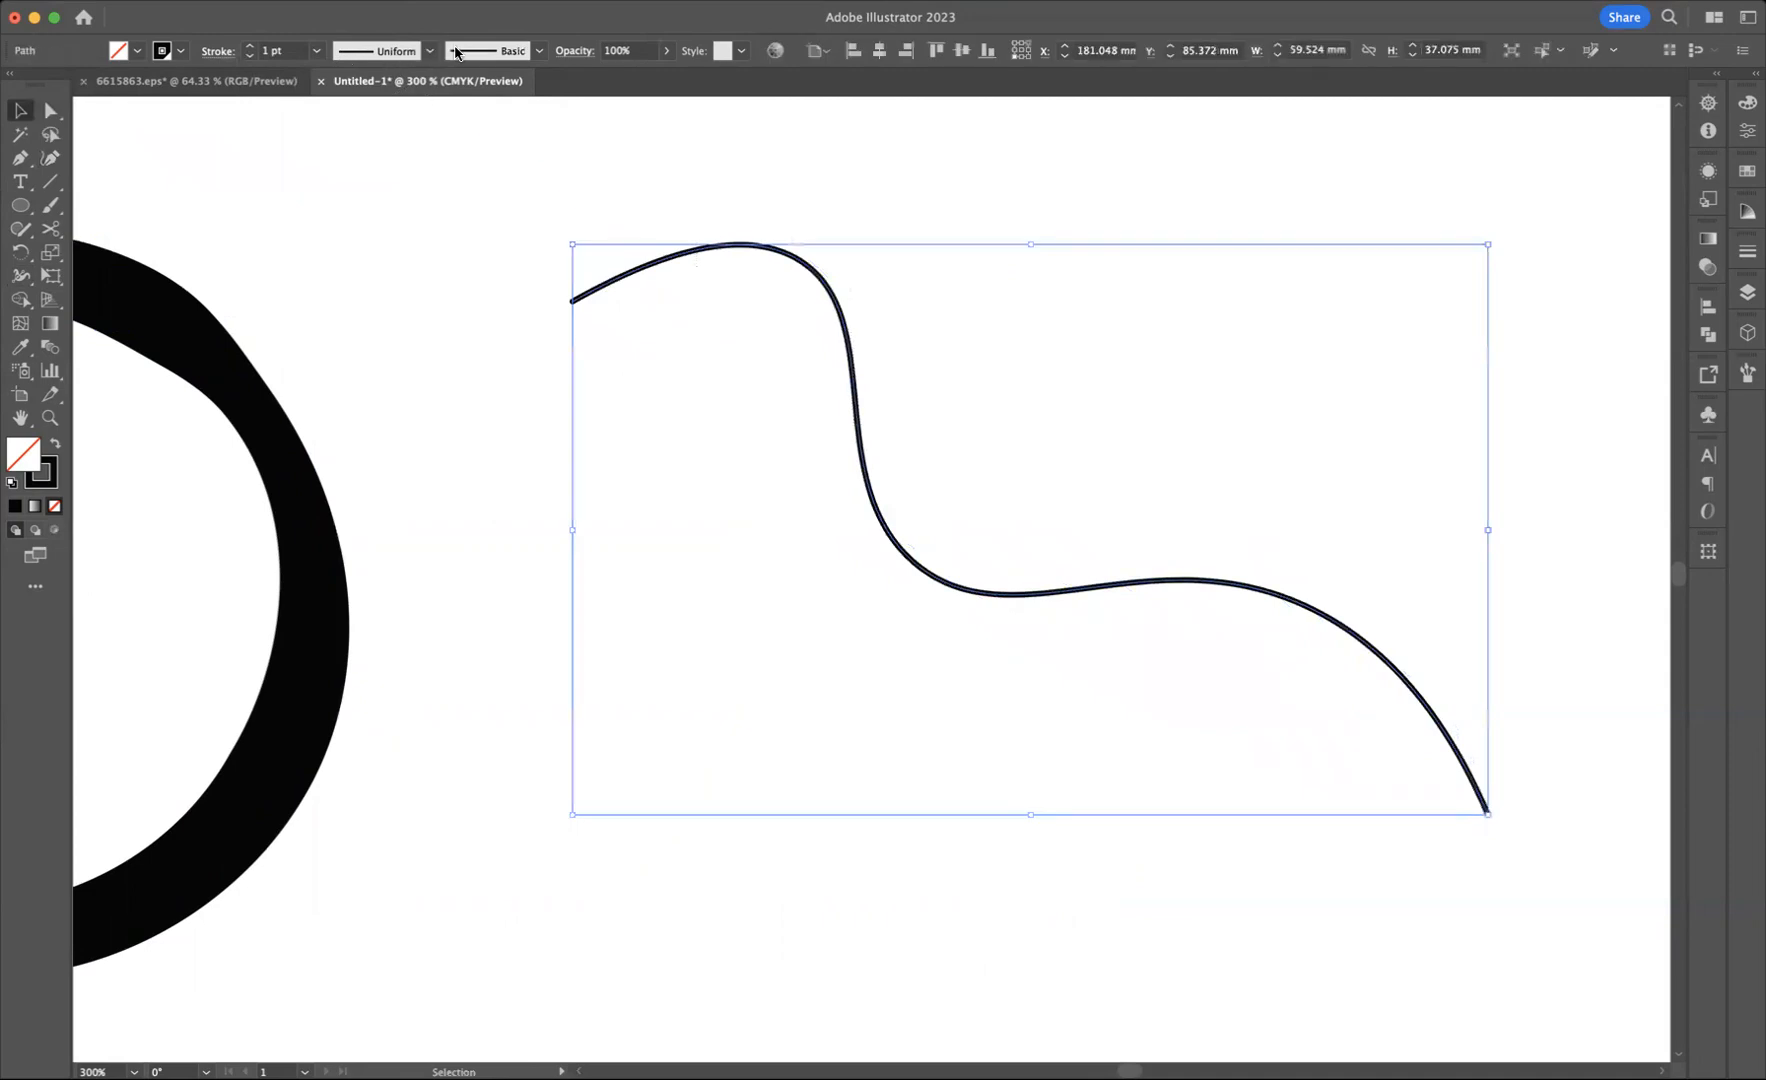
pyautogui.click(250, 48)
pyautogui.click(250, 48)
pyautogui.click(250, 48)
pyautogui.click(250, 48)
pyautogui.click(250, 48)
pyautogui.click(429, 52)
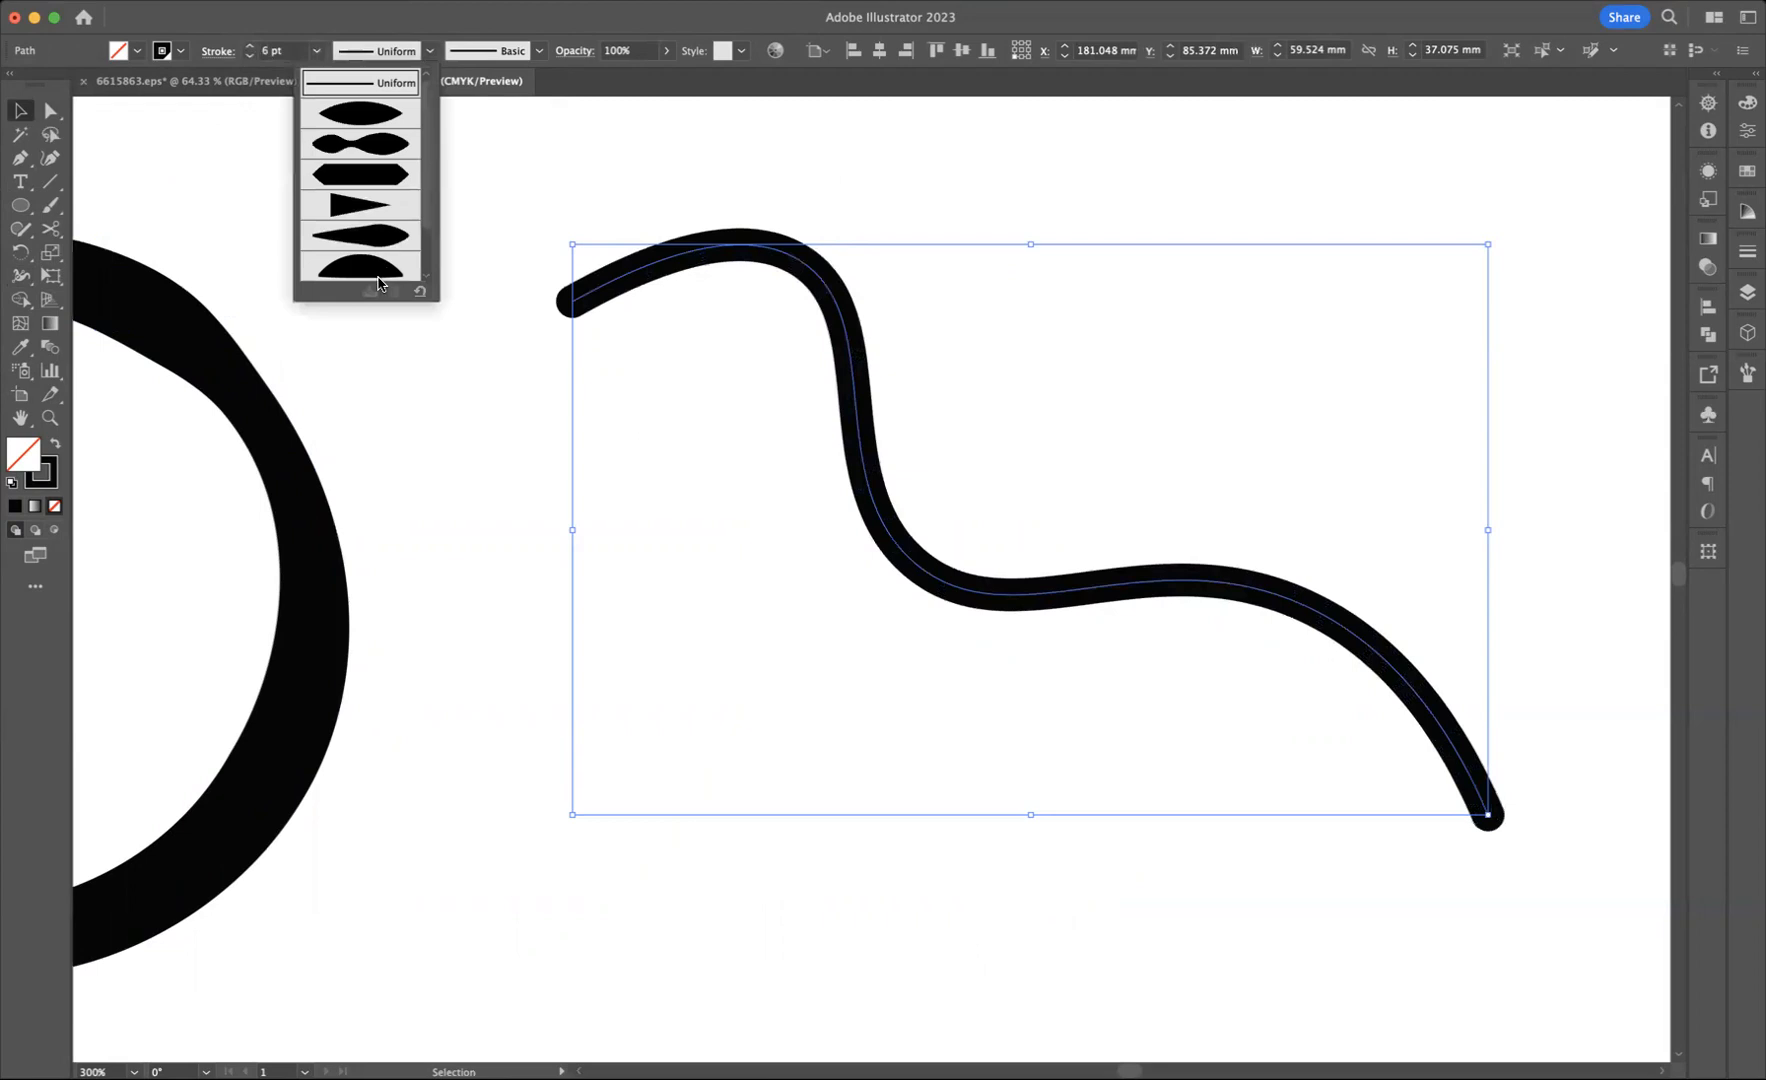
pyautogui.scroll(-3, 424, 212)
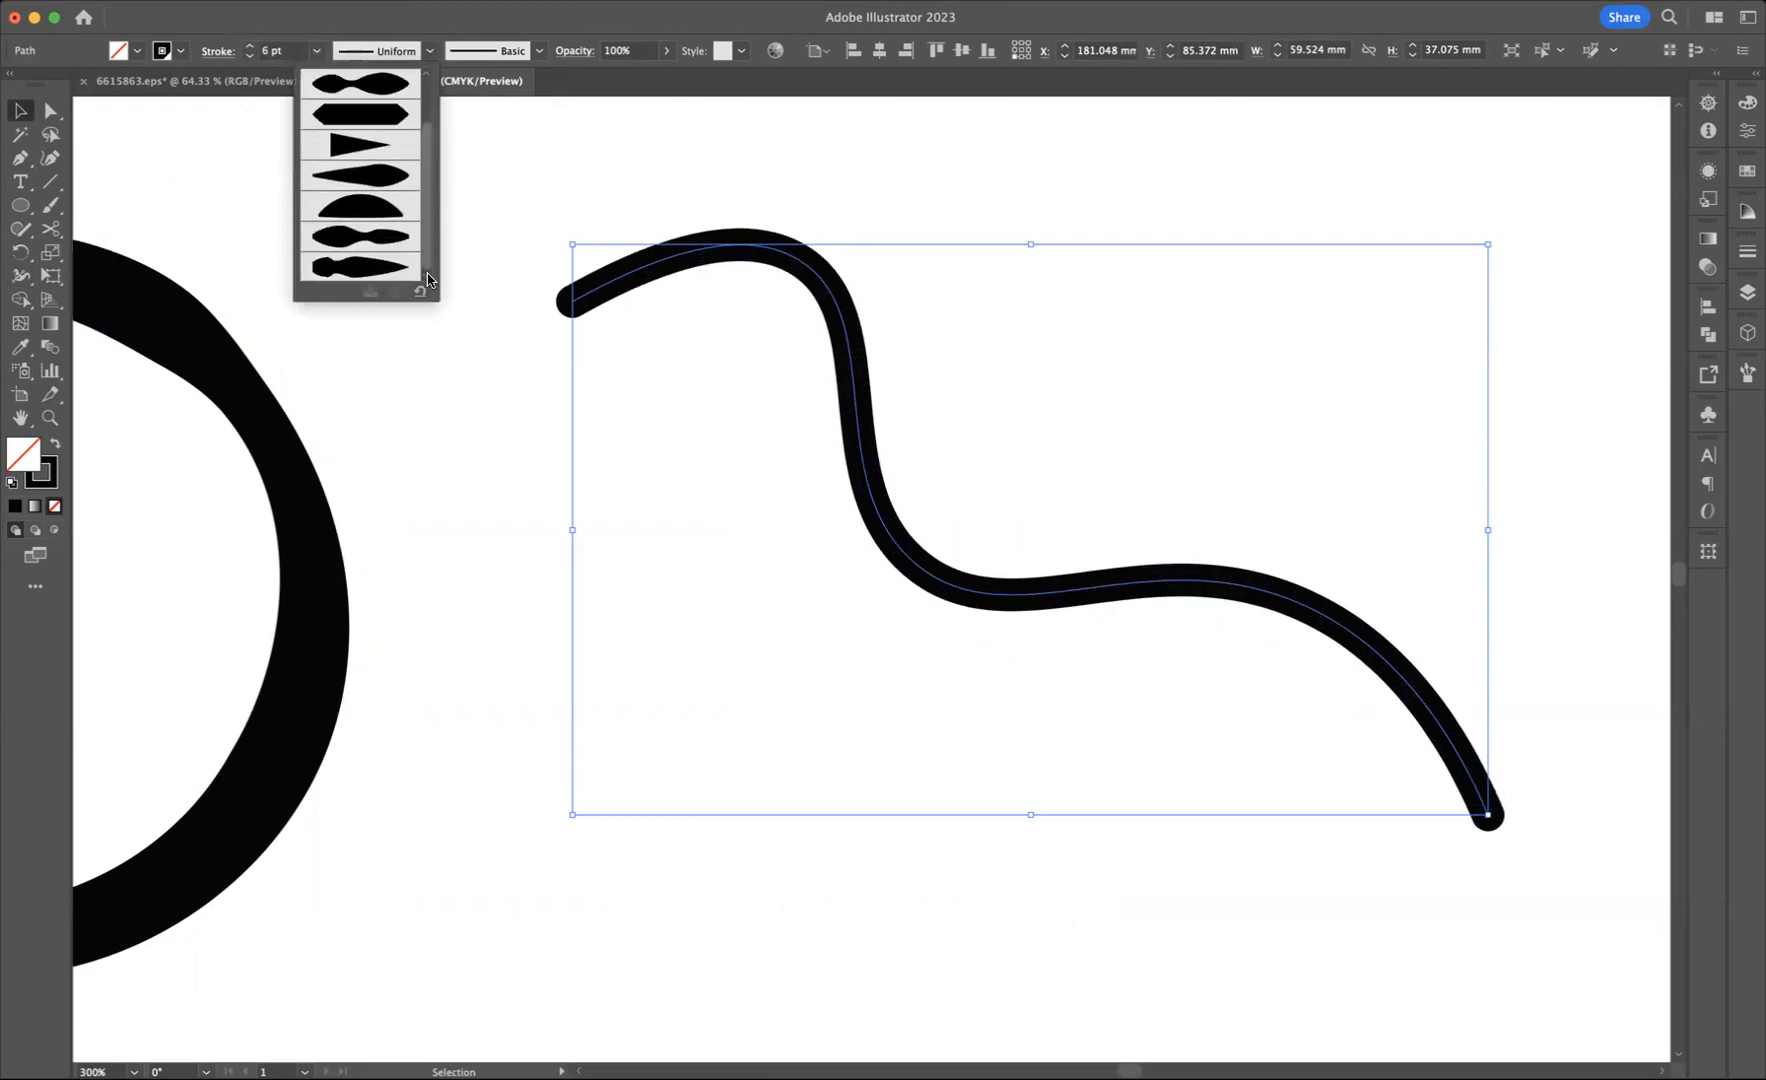
pyautogui.click(350, 272)
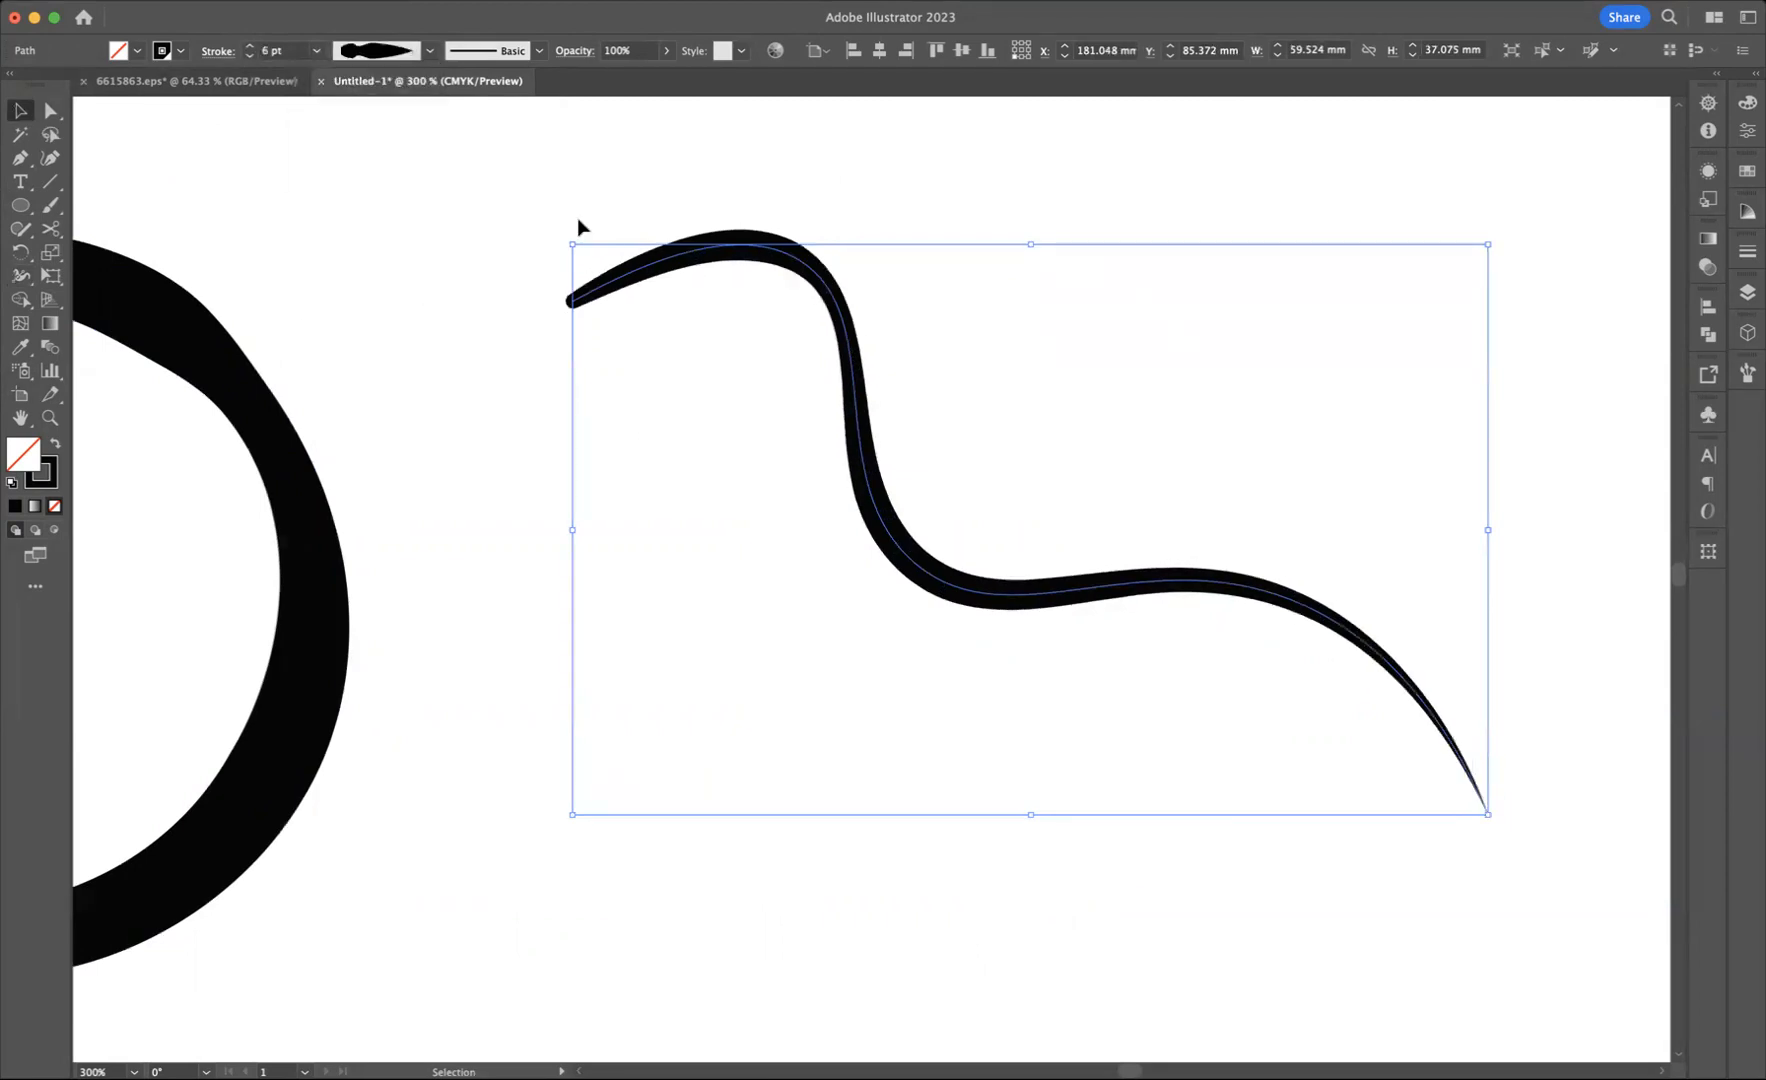
pyautogui.click(563, 193)
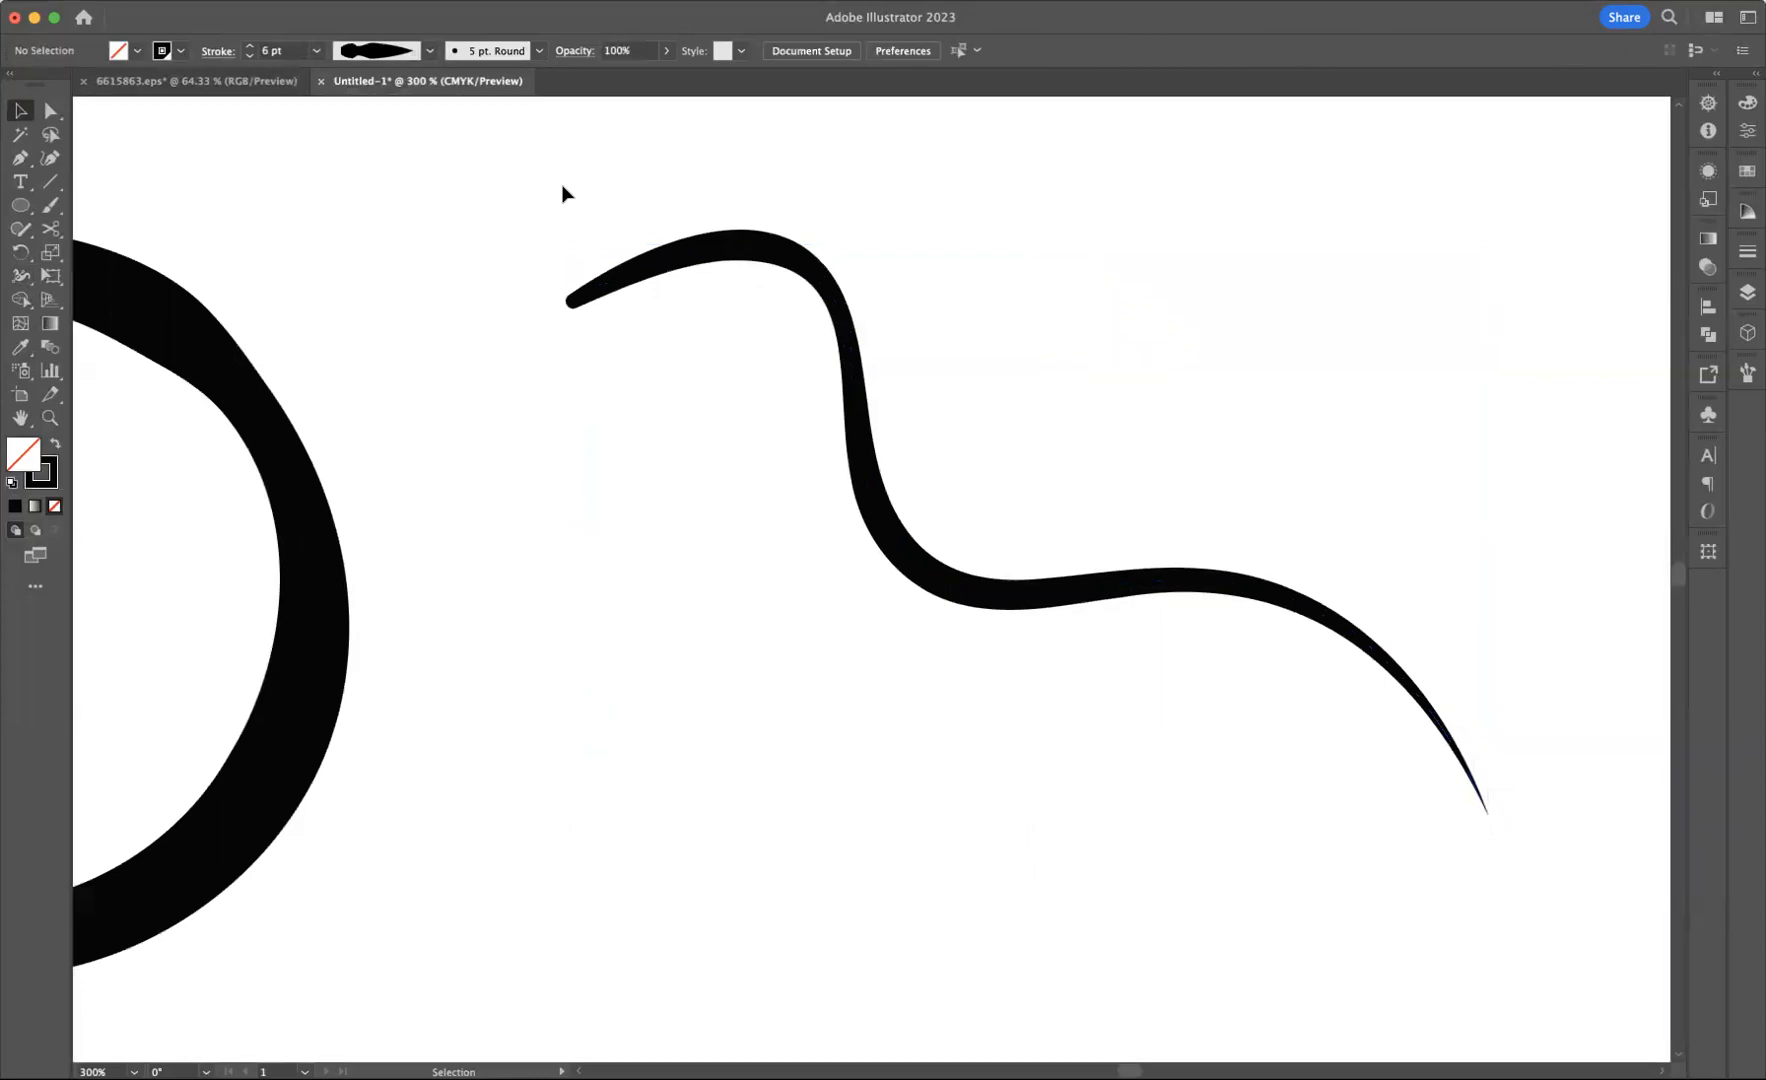